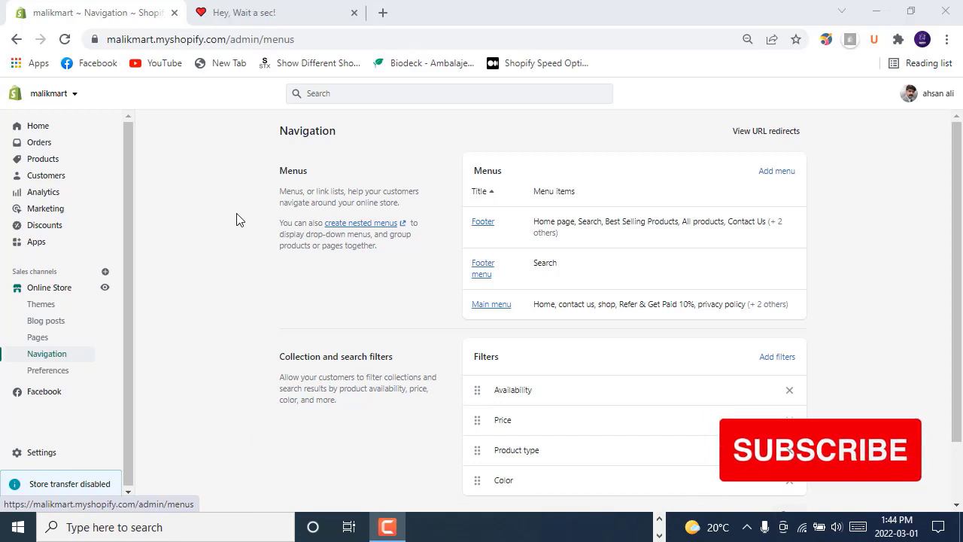
Open the Products list from the admin sidebar.
{"action": "left_click", "coordinate": [30, 159]}
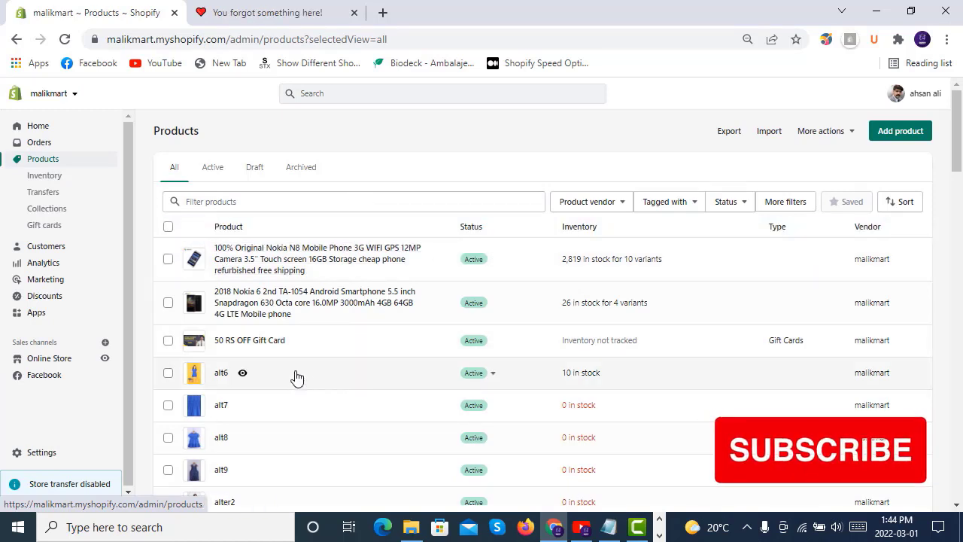
Scroll the Products list and open the BBEN Laptop Gaming Computer product.
{"action": "scroll", "coordinate": [327, 404], "scroll_direction": "down", "scroll_amount": 5}
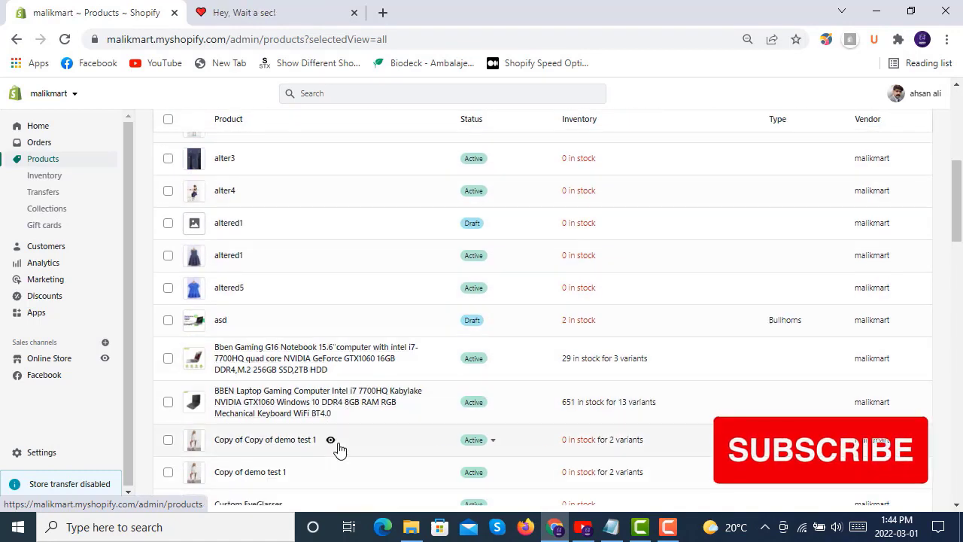
{"action": "left_click", "coordinate": [338, 403]}
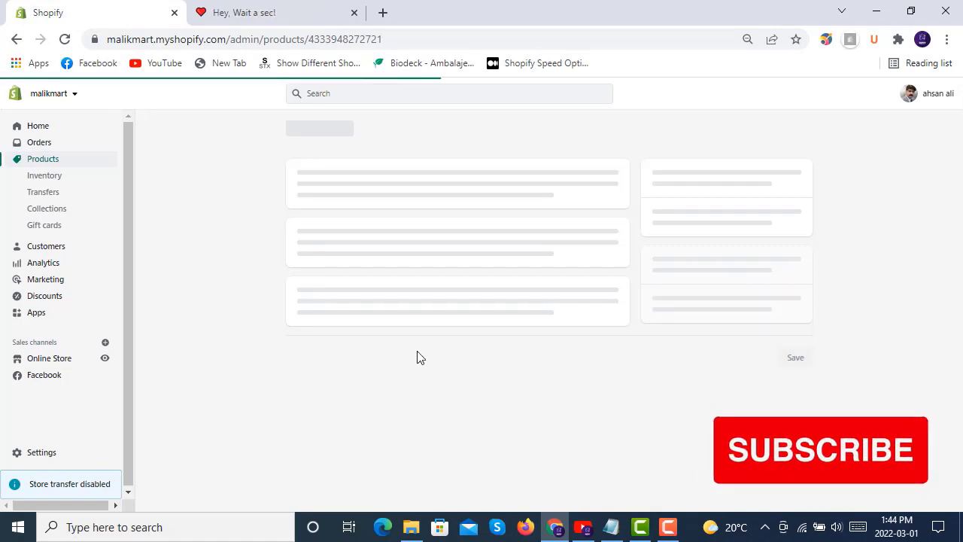
Change the laptop's SEO page title ending from 'BT4.0' to 'New'.
{"action": "scroll", "coordinate": [256, 329], "scroll_direction": "down", "scroll_amount": 6}
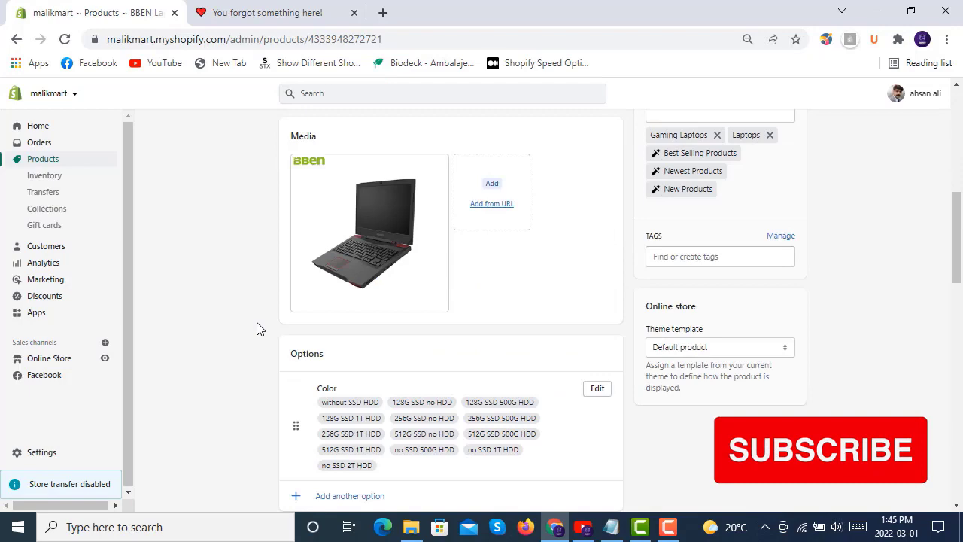
{"action": "scroll", "coordinate": [257, 328], "scroll_direction": "down", "scroll_amount": 15}
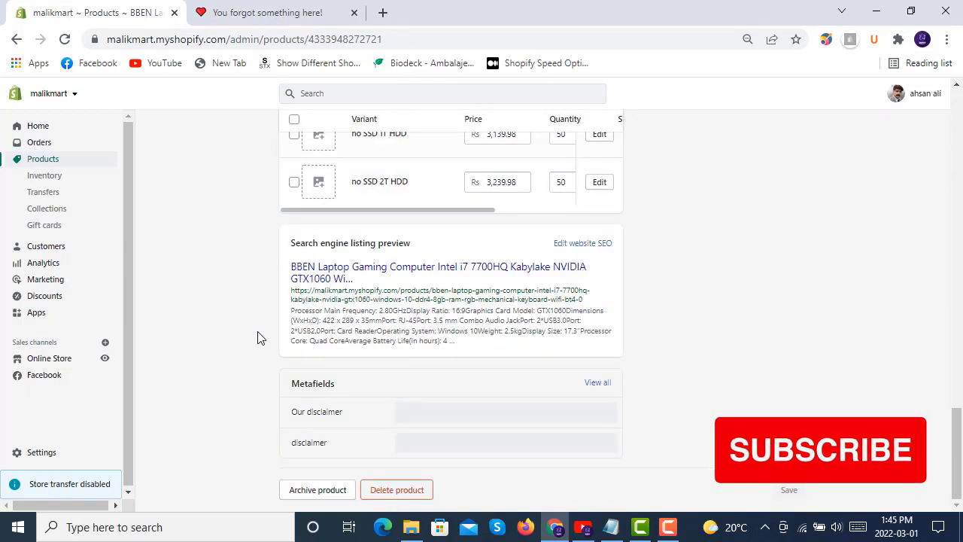
{"action": "left_click", "coordinate": [578, 244]}
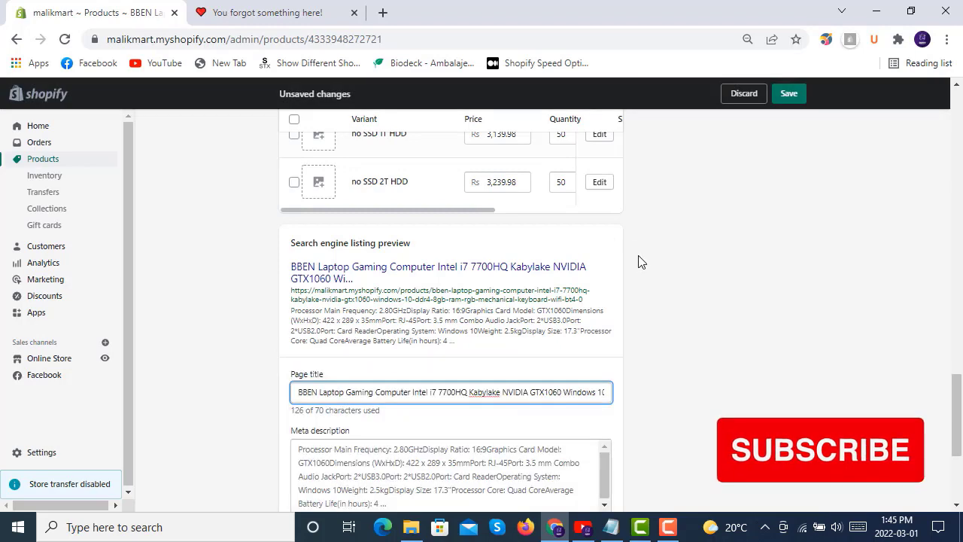
{"action": "scroll", "coordinate": [635, 291], "scroll_direction": "down", "scroll_amount": 3}
{"action": "scroll", "coordinate": [638, 289], "scroll_direction": "up", "scroll_amount": 1}
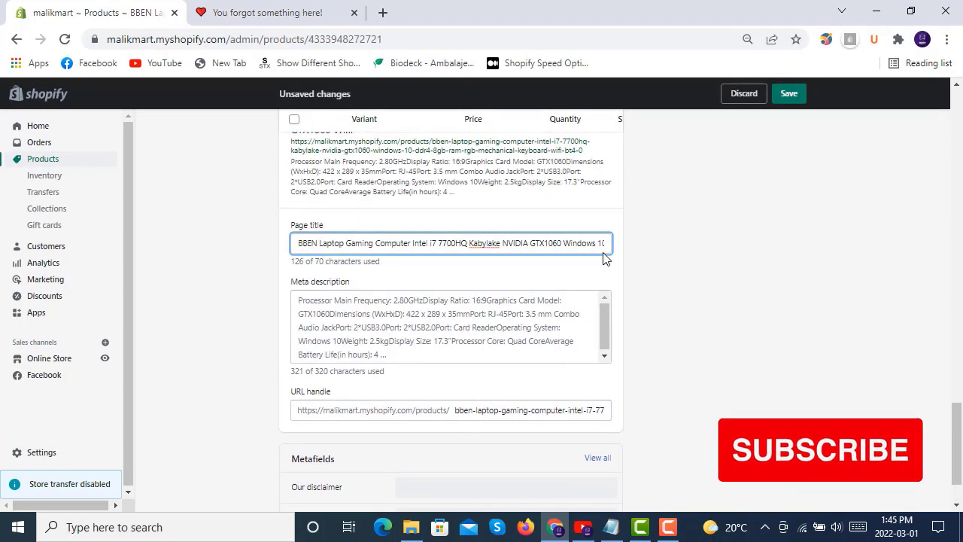
{"action": "left_click_drag", "start_coordinate": [602, 251], "coordinate": [642, 256]}
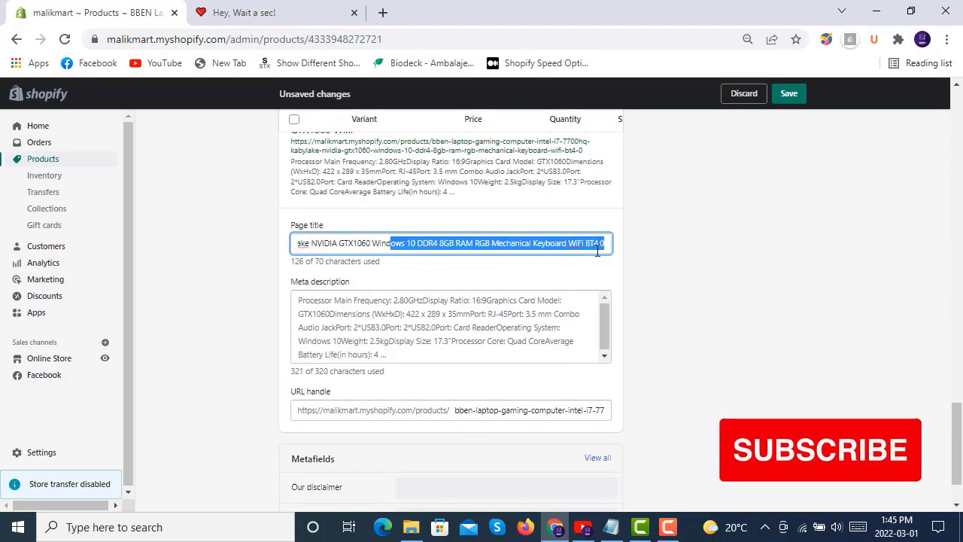
{"action": "left_click", "coordinate": [606, 247]}
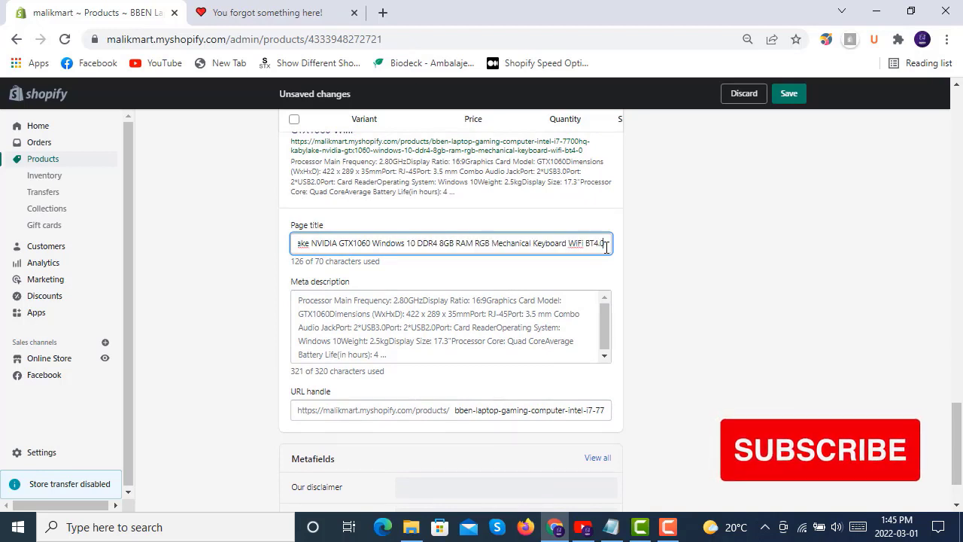
{"action": "key", "text": "BackSpace"}
{"action": "key", "text": "BackSpace"}
{"action": "key", "text": "BackSpace"}
{"action": "key", "text": "BackSpace"}
{"action": "key", "text": "BackSpace"}
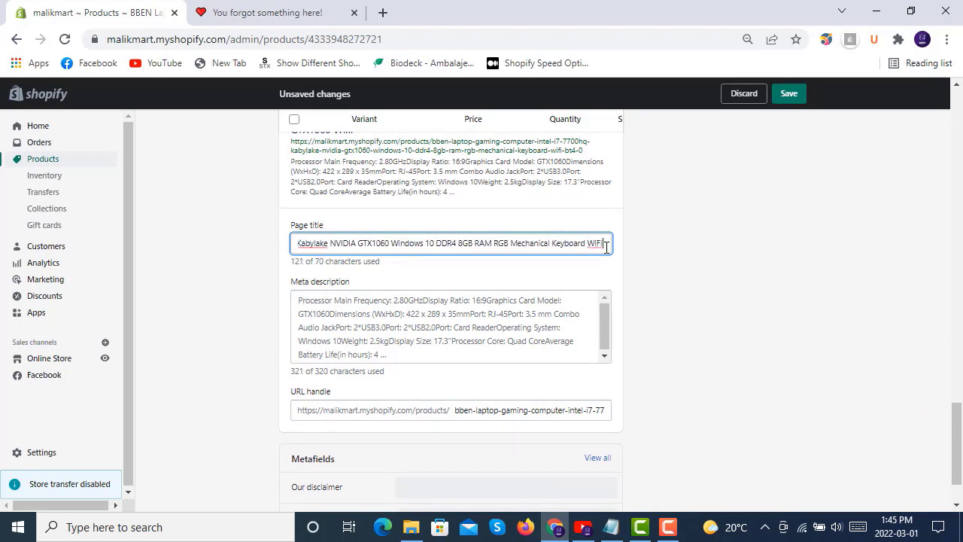
{"action": "type", "text": "New"}
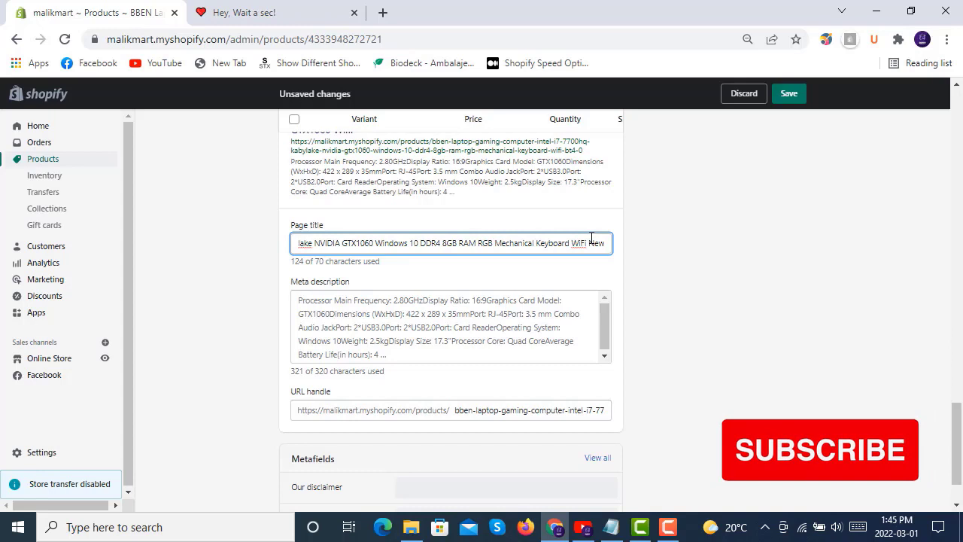
{"action": "left_click_drag", "start_coordinate": [455, 410], "coordinate": [617, 416]}
Append 'New' to the URL handle, keeping 'Create a URL redirect' checked.
{"action": "left_click", "coordinate": [609, 409]}
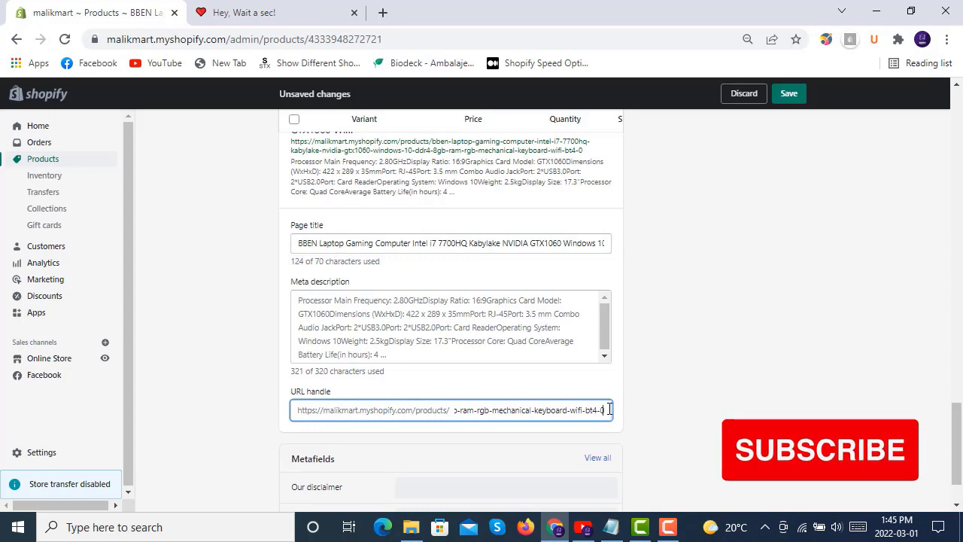
{"action": "type", "text": "New"}
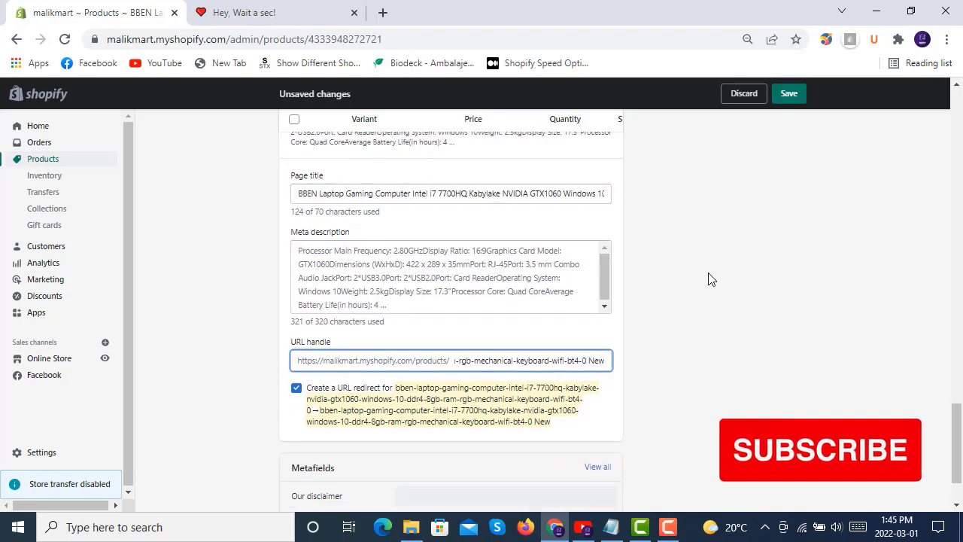
{"action": "scroll", "coordinate": [709, 278], "scroll_direction": "down", "scroll_amount": 2}
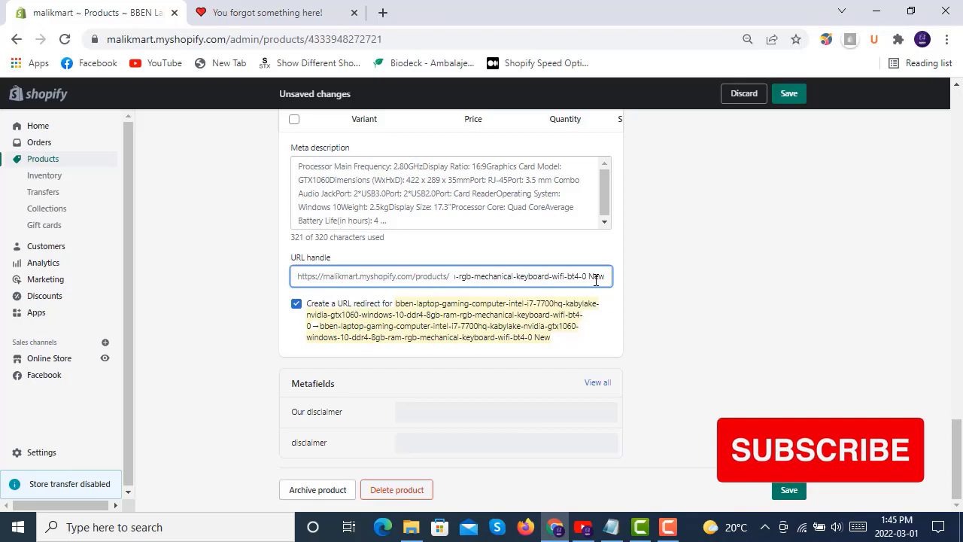
{"action": "left_click", "coordinate": [295, 304]}
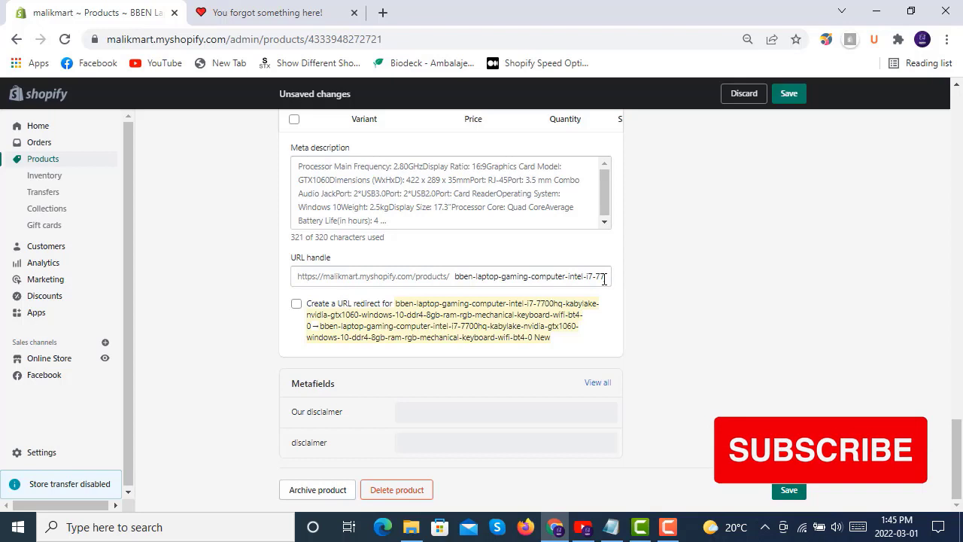
{"action": "left_click_drag", "start_coordinate": [603, 279], "coordinate": [613, 276]}
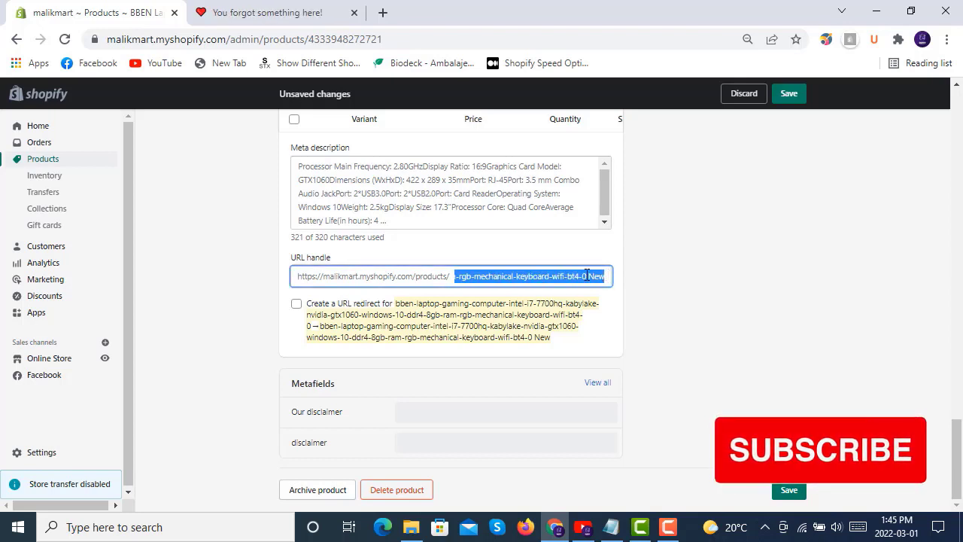
{"action": "left_click", "coordinate": [590, 276]}
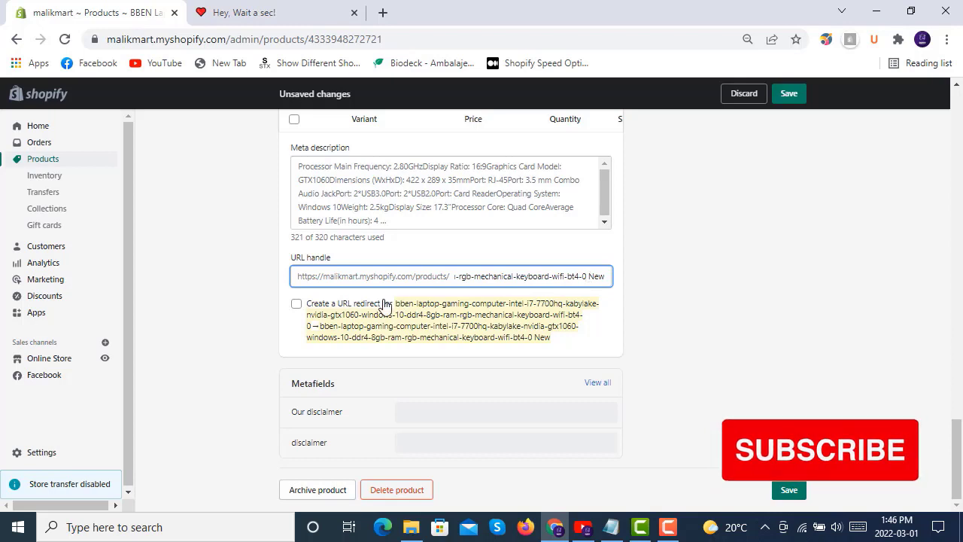
{"action": "left_click", "coordinate": [296, 305]}
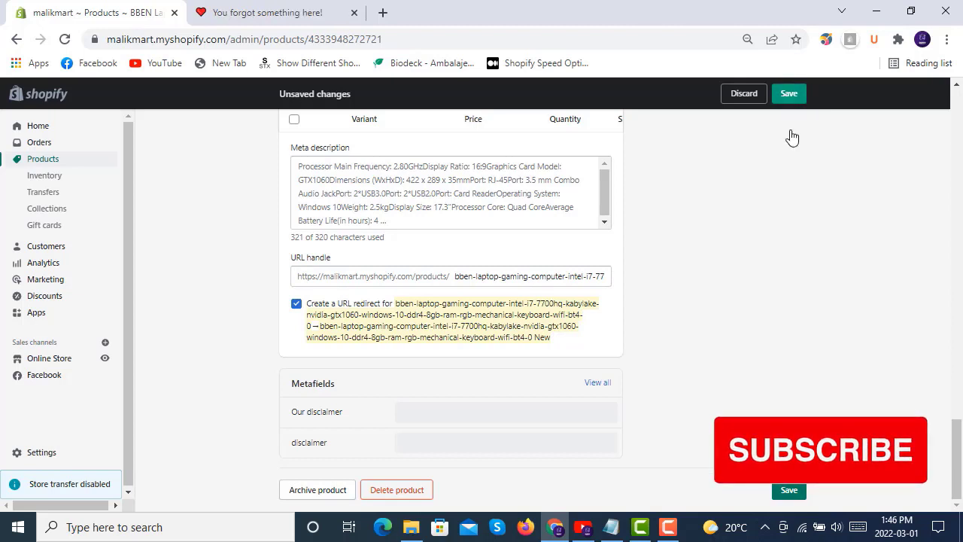
Save the laptop product and scroll down to its 'wifi-bt4-0-new' URL handle.
{"action": "left_click", "coordinate": [789, 93]}
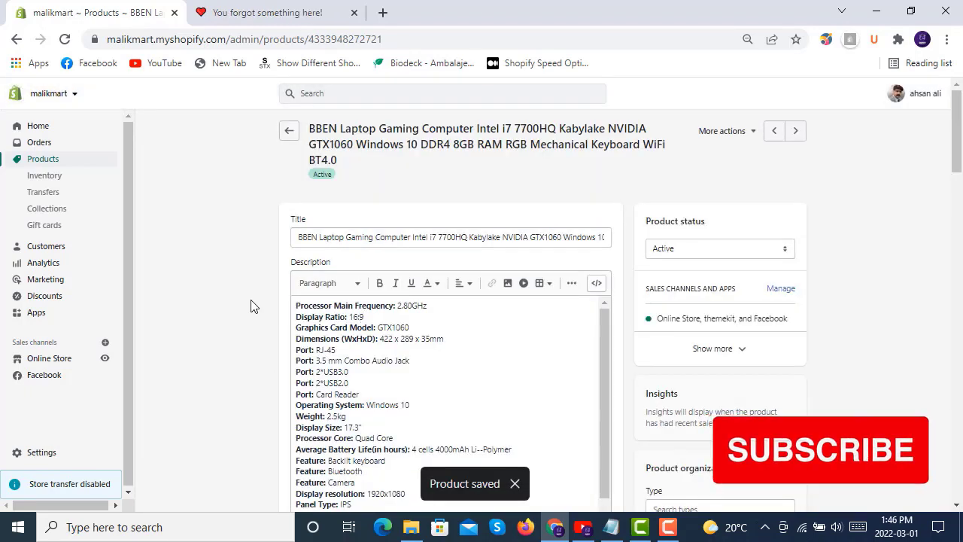
{"action": "scroll", "coordinate": [253, 333], "scroll_direction": "down", "scroll_amount": 15}
{"action": "scroll", "coordinate": [257, 342], "scroll_direction": "down", "scroll_amount": 4}
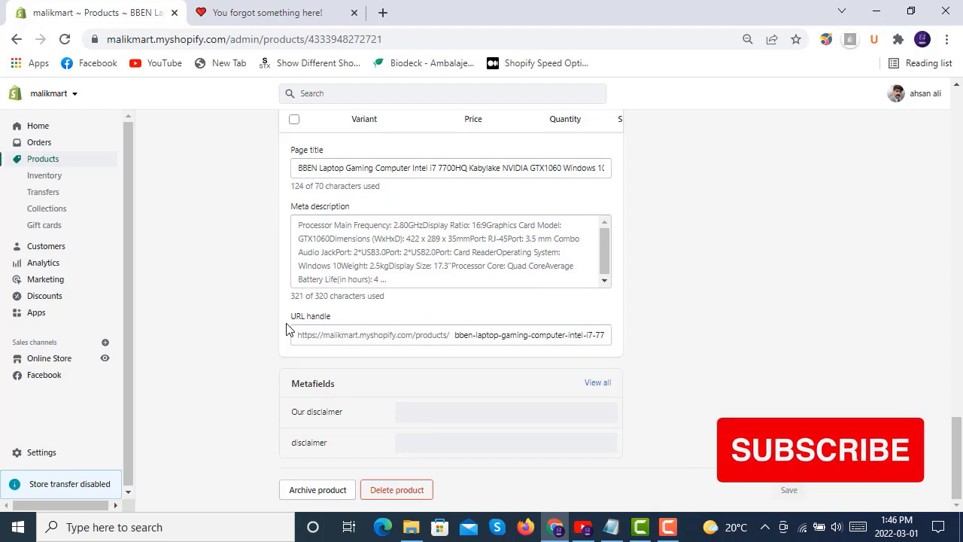
Open the URL redirects list under Online Store > Navigation.
{"action": "left_click", "coordinate": [38, 358]}
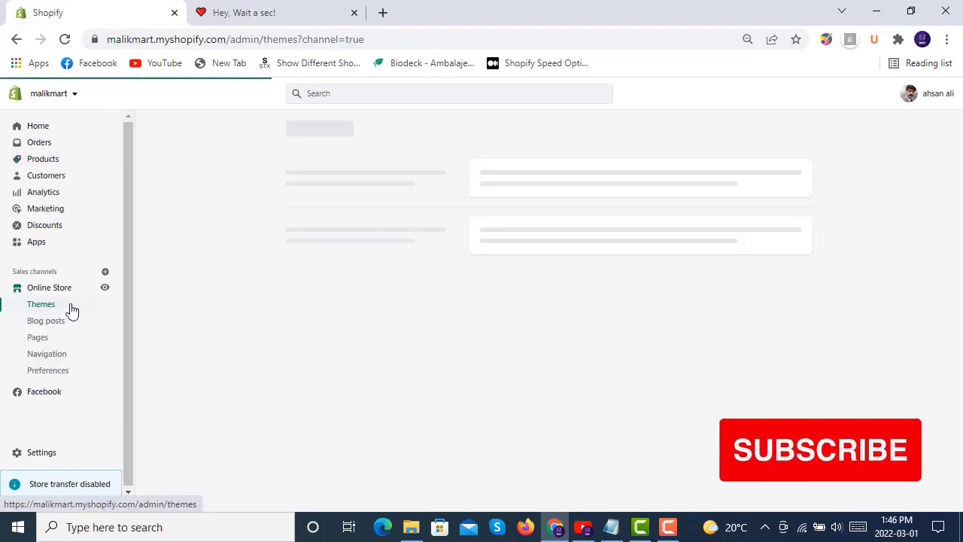
{"action": "left_click", "coordinate": [47, 355]}
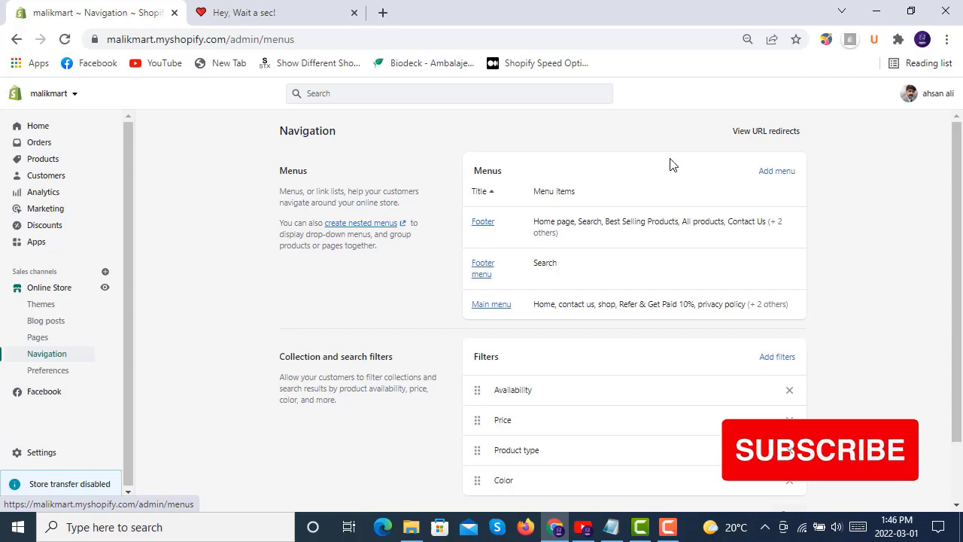
{"action": "left_click", "coordinate": [775, 137]}
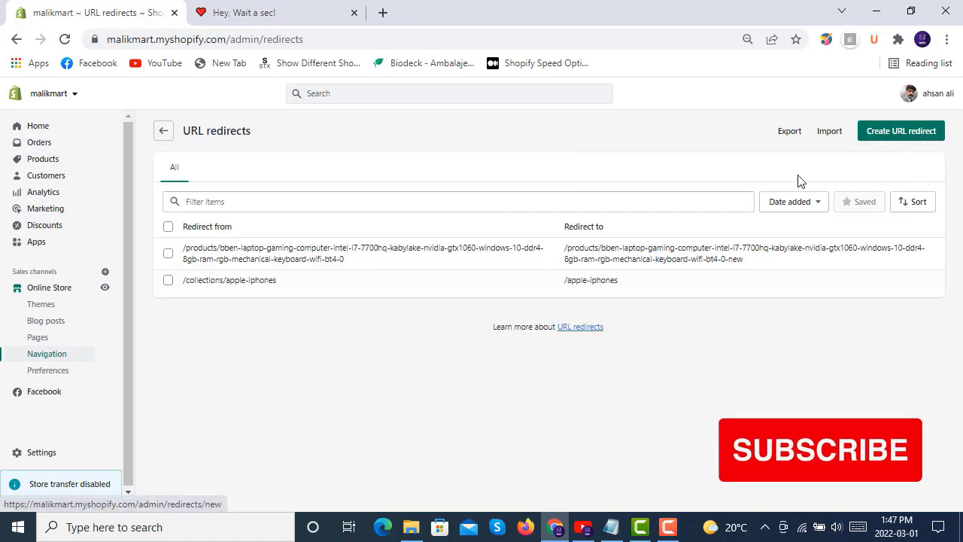
Open the laptop's redirect entry and inspect its full old product URL.
{"action": "left_click", "coordinate": [391, 254]}
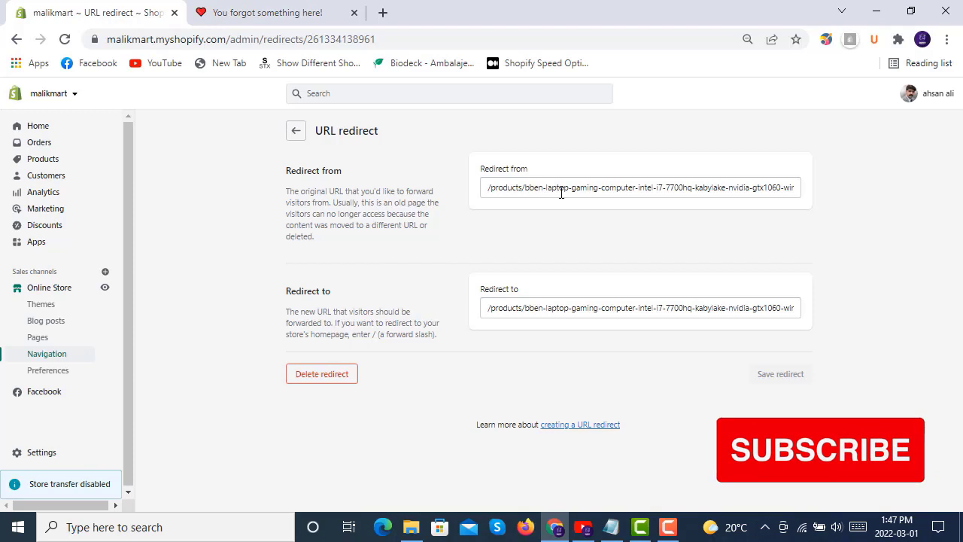
{"action": "left_click_drag", "start_coordinate": [570, 192], "coordinate": [813, 184]}
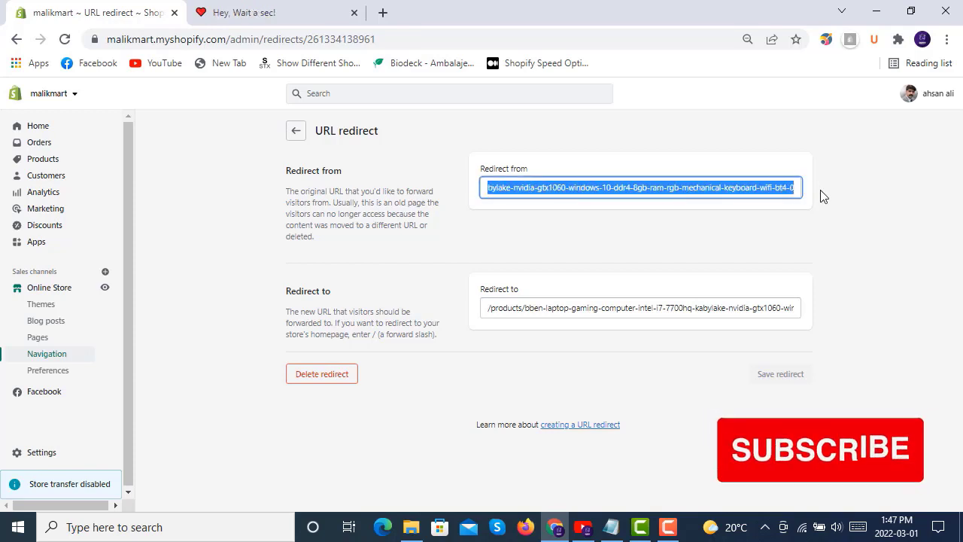
{"action": "left_click", "coordinate": [839, 206]}
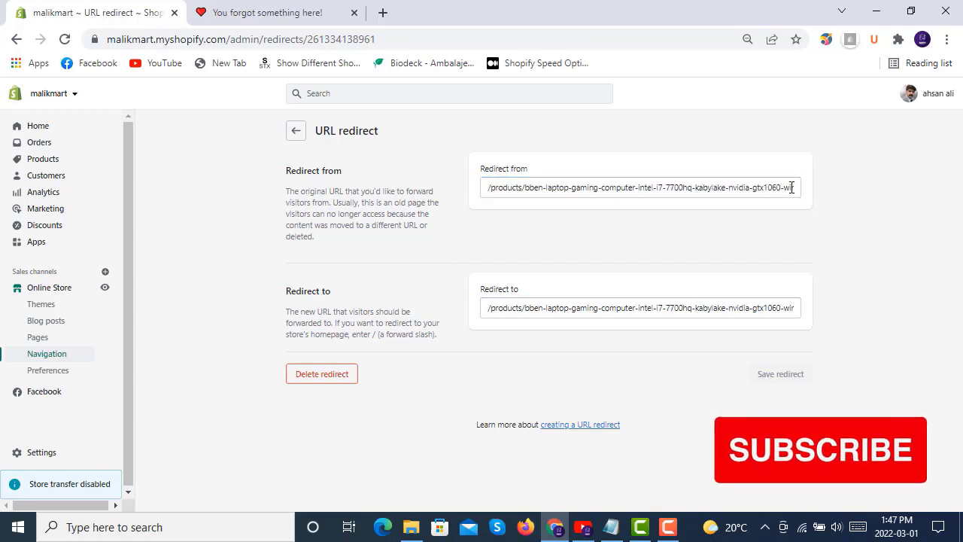
{"action": "triple_click", "coordinate": [612, 185]}
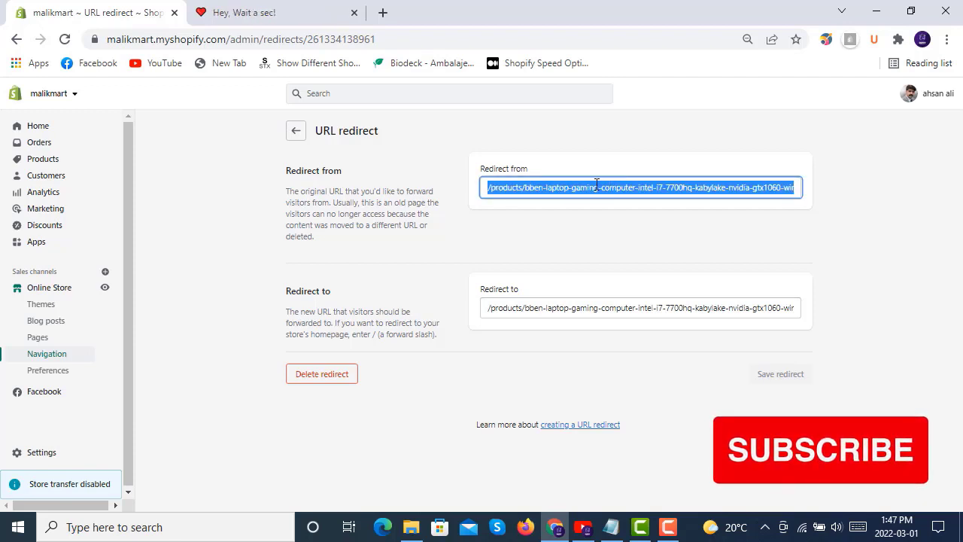
{"action": "left_click", "coordinate": [469, 230]}
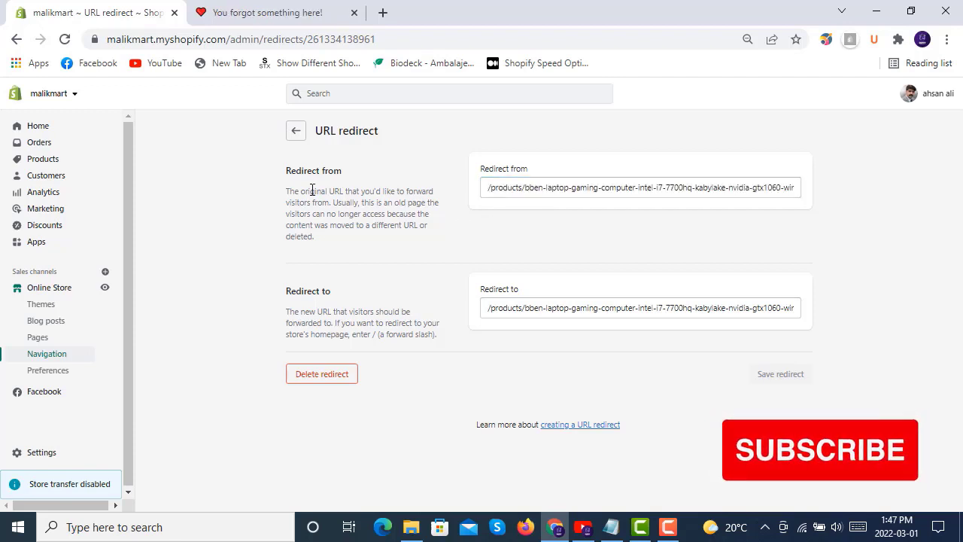
Return to the Products list and scroll down through it.
{"action": "left_click", "coordinate": [58, 166]}
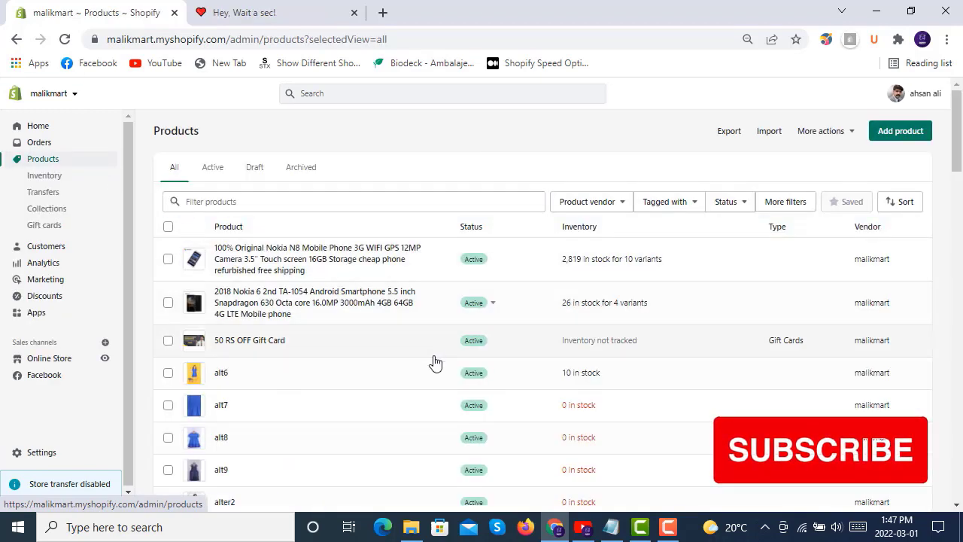
{"action": "scroll", "coordinate": [428, 365], "scroll_direction": "down", "scroll_amount": 5}
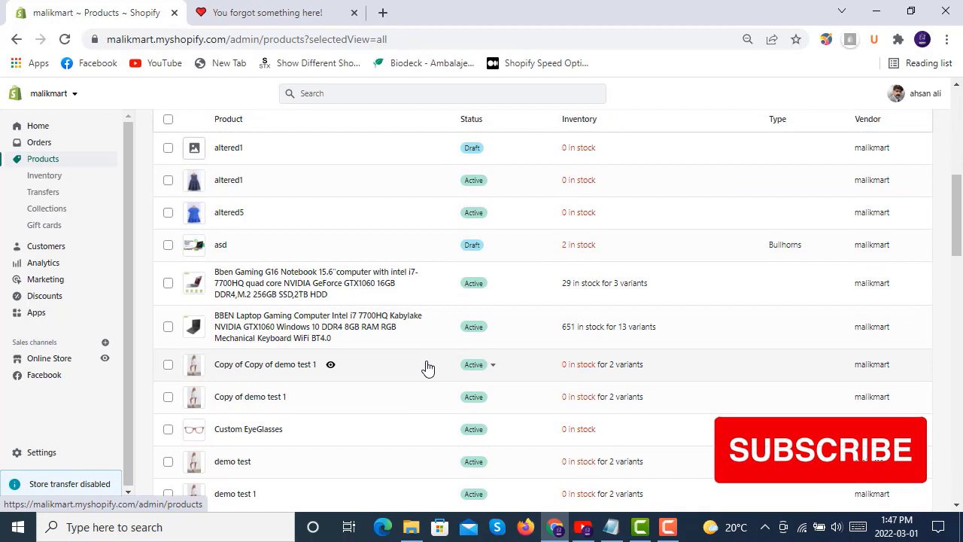
{"action": "scroll", "coordinate": [427, 367], "scroll_direction": "down", "scroll_amount": 4}
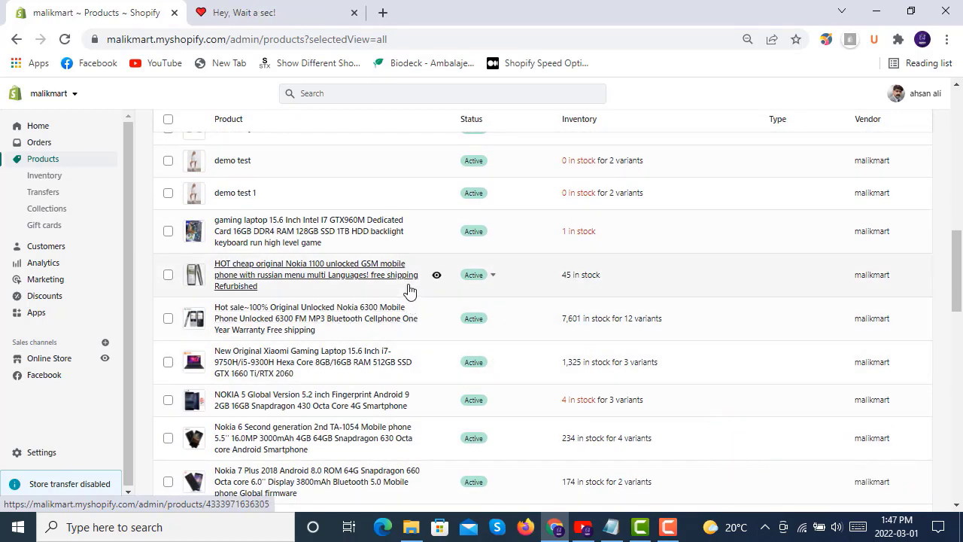
Replace /apple-iphones in the 404 page's address with the laptop's old product path.
{"action": "left_click", "coordinate": [382, 12]}
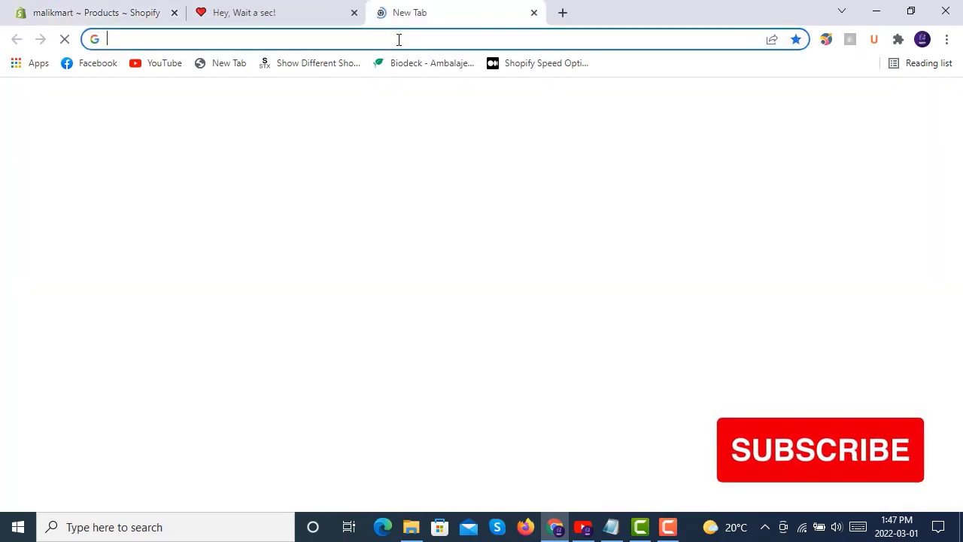
{"action": "left_click", "coordinate": [315, 6]}
{"action": "left_click_drag", "start_coordinate": [228, 42], "coordinate": [407, 44]}
{"action": "key", "text": "BackSpace"}
{"action": "type", "text": "/"}
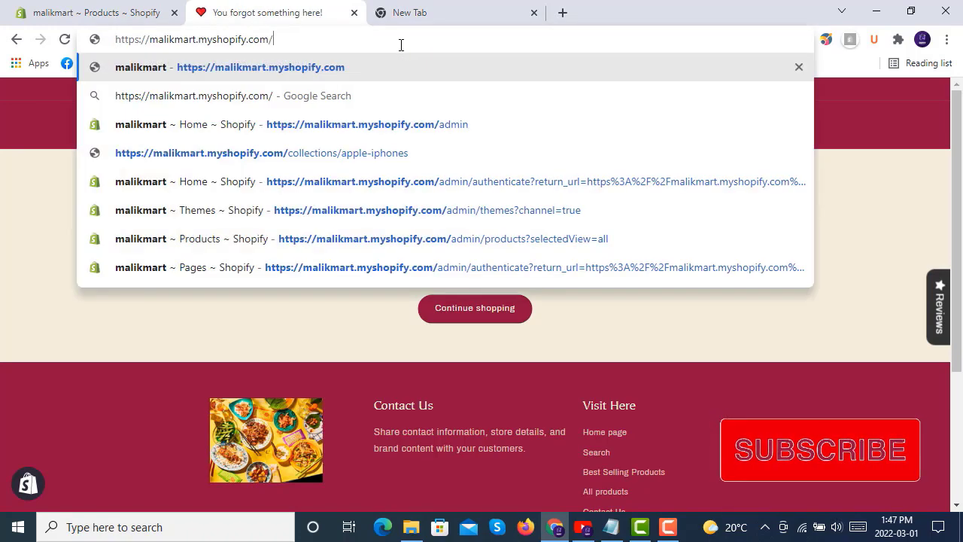
{"action": "key", "text": "super+v"}
{"action": "left_click", "coordinate": [387, 101]}
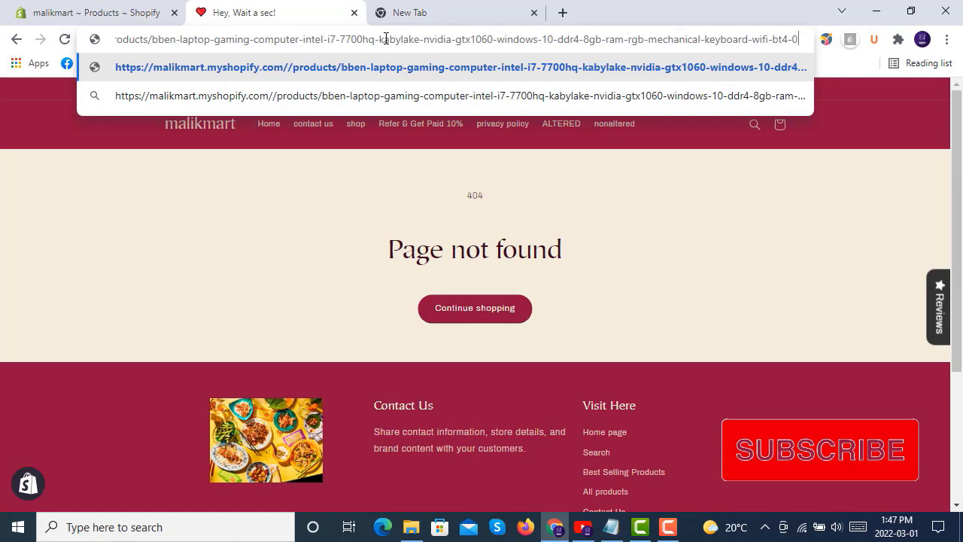
Remove the doubled slash after .com and load the old laptop URL.
{"action": "left_click_drag", "start_coordinate": [261, 43], "coordinate": [83, 35]}
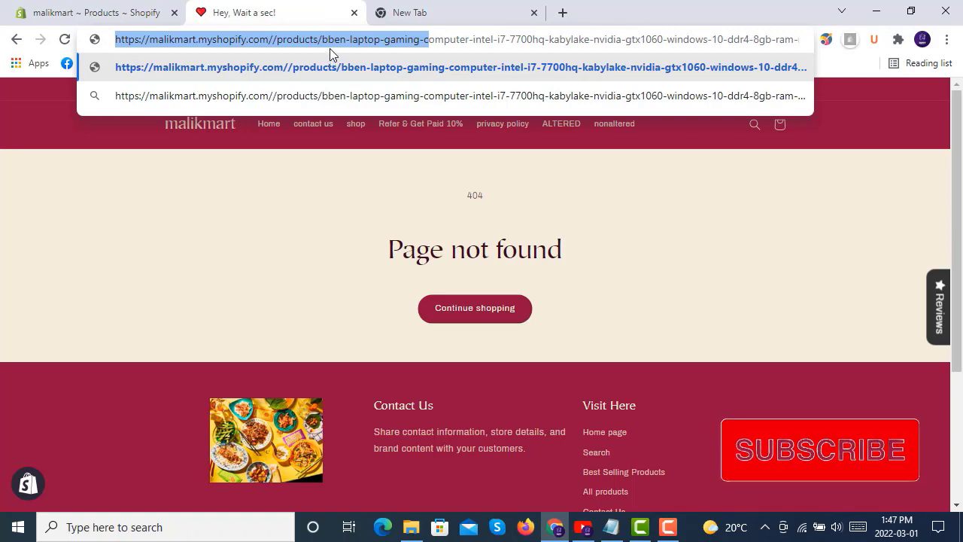
{"action": "left_click", "coordinate": [277, 39]}
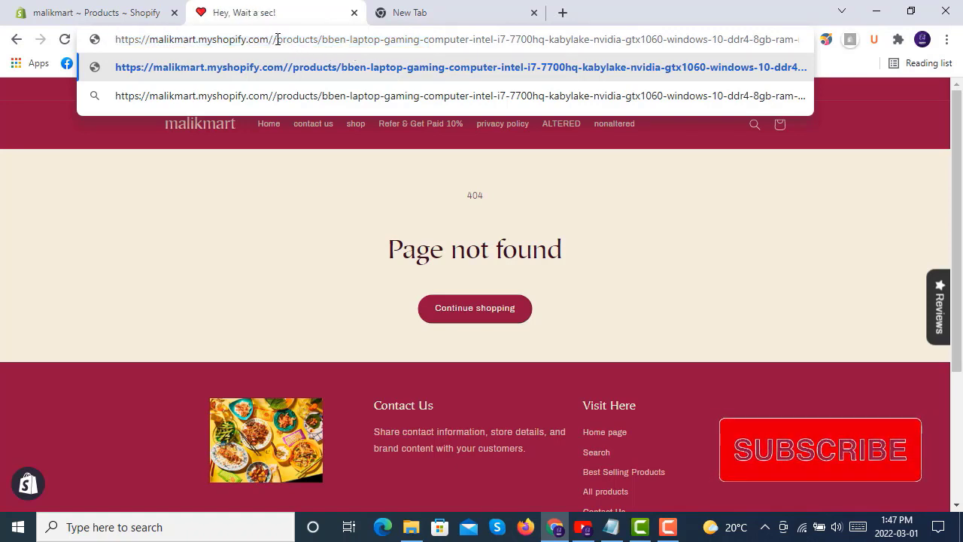
{"action": "key", "text": "BackSpace"}
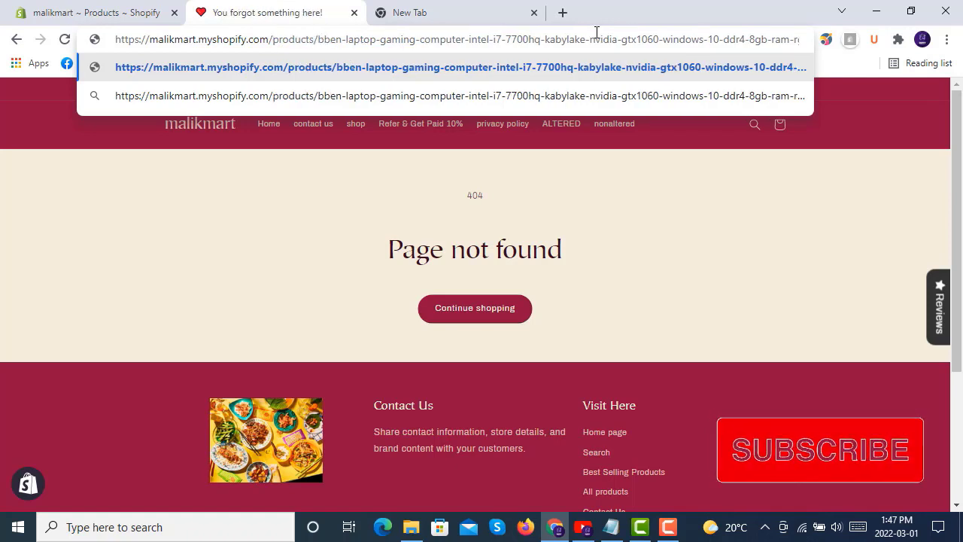
{"action": "key", "text": "Return"}
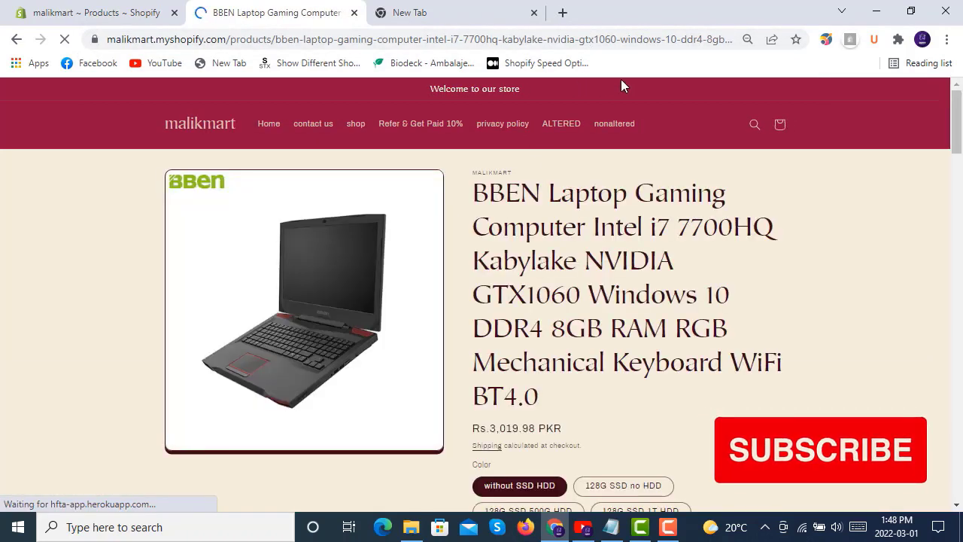
Verify the address now ends in bt4-0-new, hide the preview bar, and scroll the page.
{"action": "left_click_drag", "start_coordinate": [655, 40], "coordinate": [791, 38]}
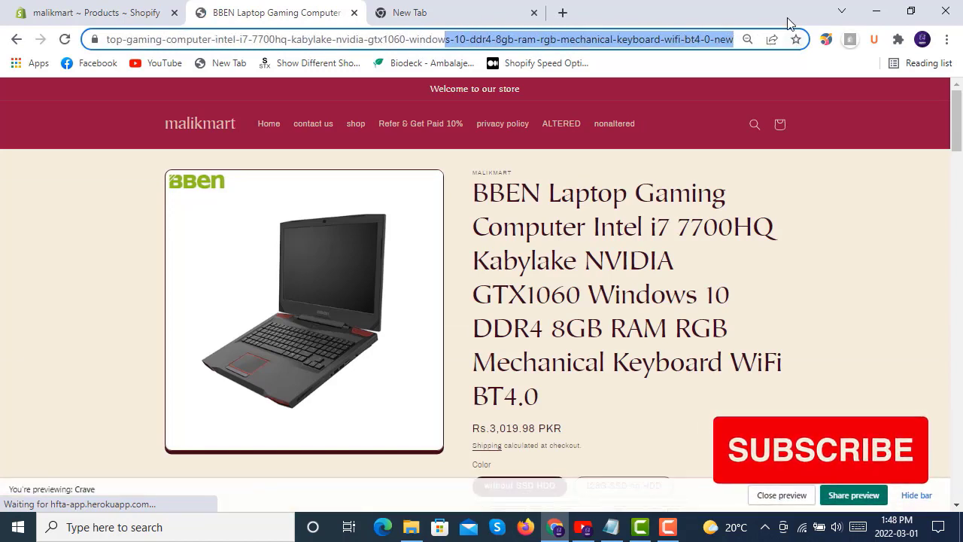
{"action": "left_click", "coordinate": [721, 43]}
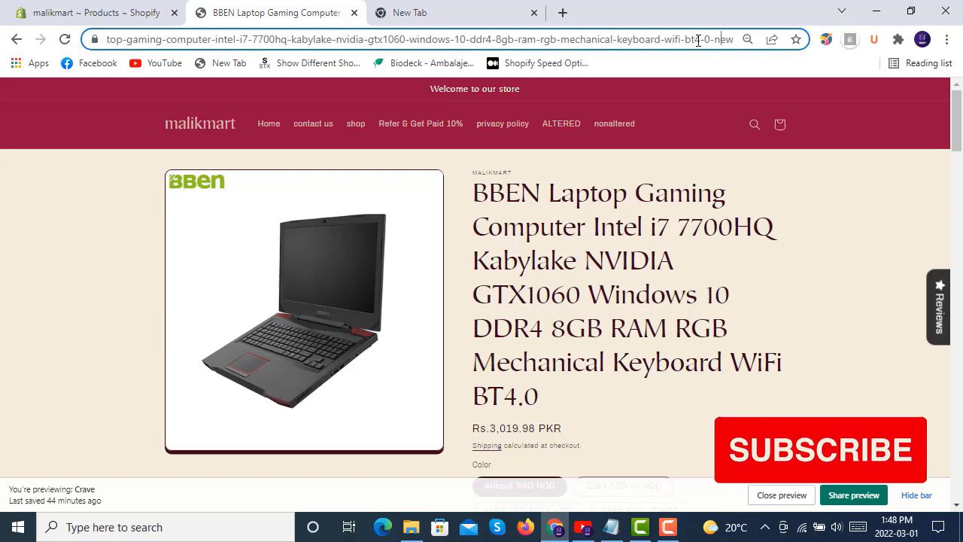
{"action": "left_click", "coordinate": [921, 497]}
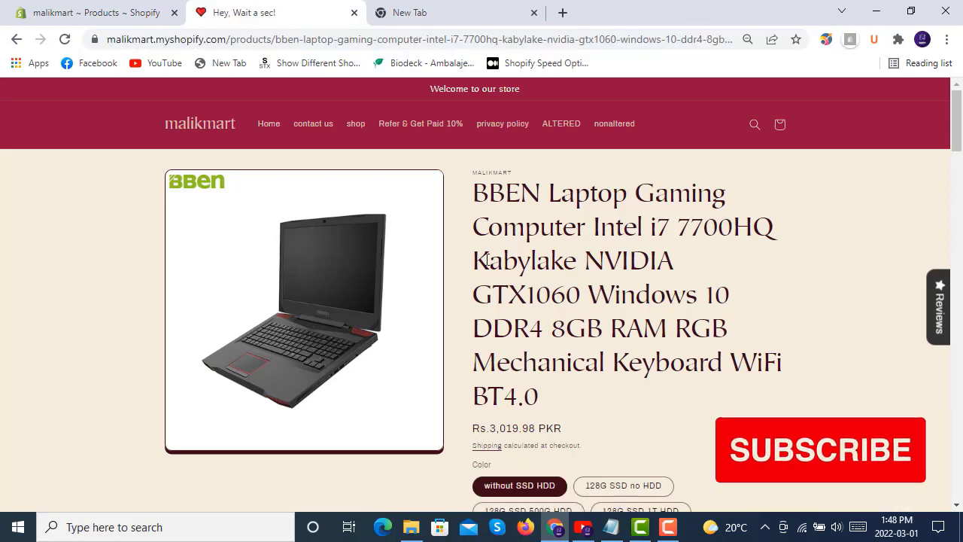
{"action": "scroll", "coordinate": [476, 250], "scroll_direction": "down", "scroll_amount": 4}
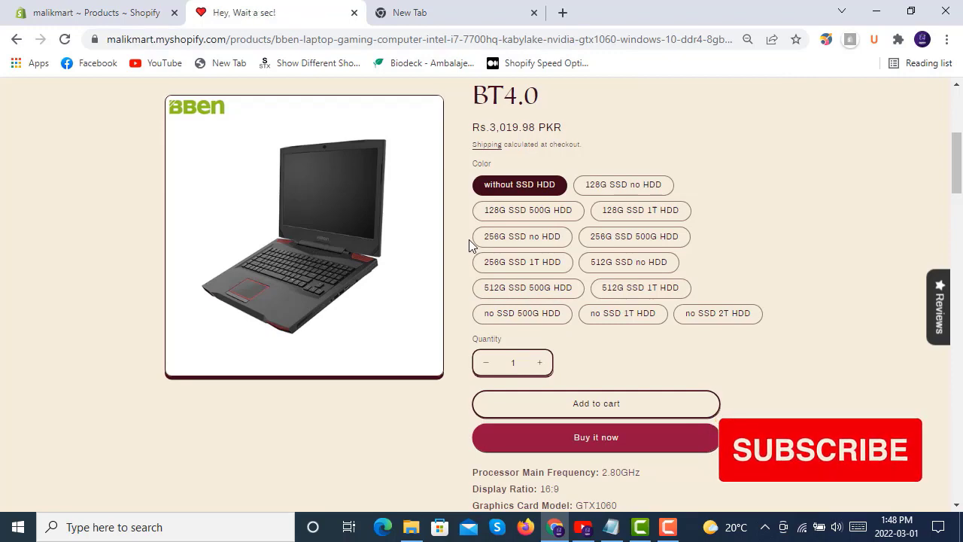
Switch back to the admin tab and go to Online Store > Navigation.
{"action": "left_click", "coordinate": [95, 12]}
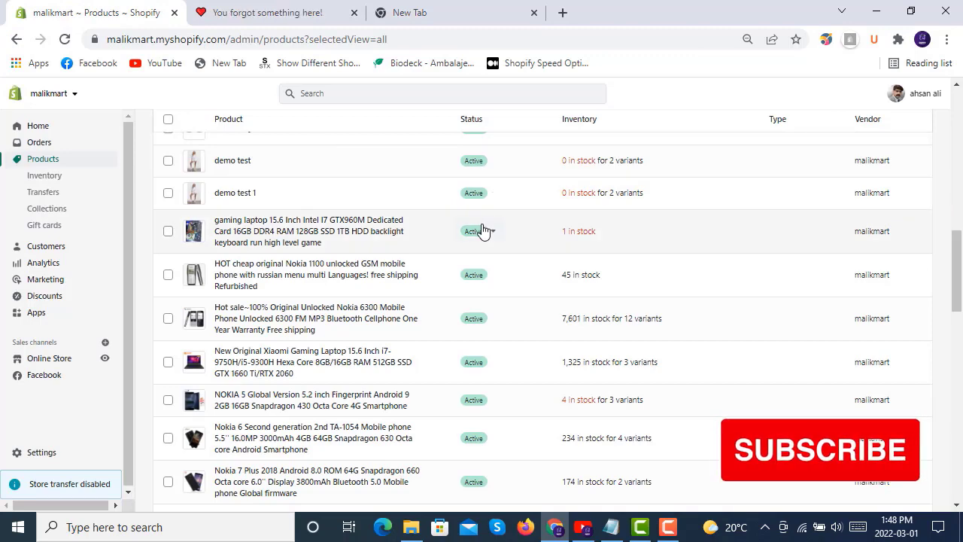
{"action": "scroll", "coordinate": [339, 244], "scroll_direction": "up", "scroll_amount": 10}
{"action": "scroll", "coordinate": [346, 245], "scroll_direction": "up", "scroll_amount": 1}
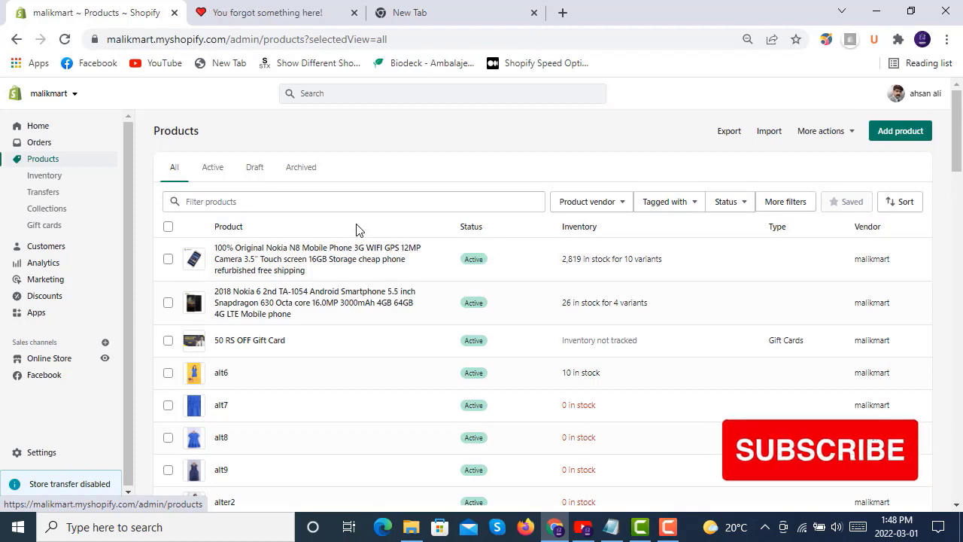
{"action": "scroll", "coordinate": [359, 230], "scroll_direction": "down", "scroll_amount": 10}
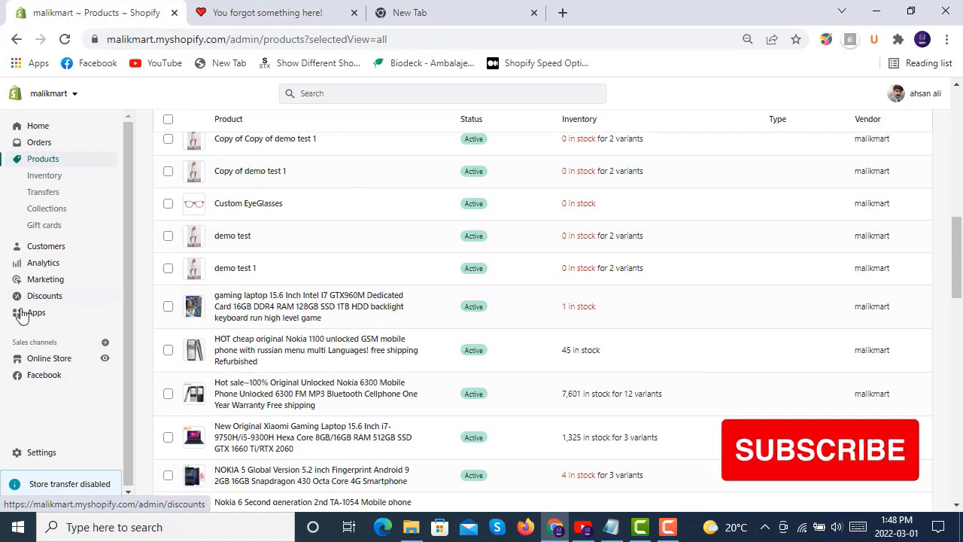
{"action": "left_click", "coordinate": [49, 362]}
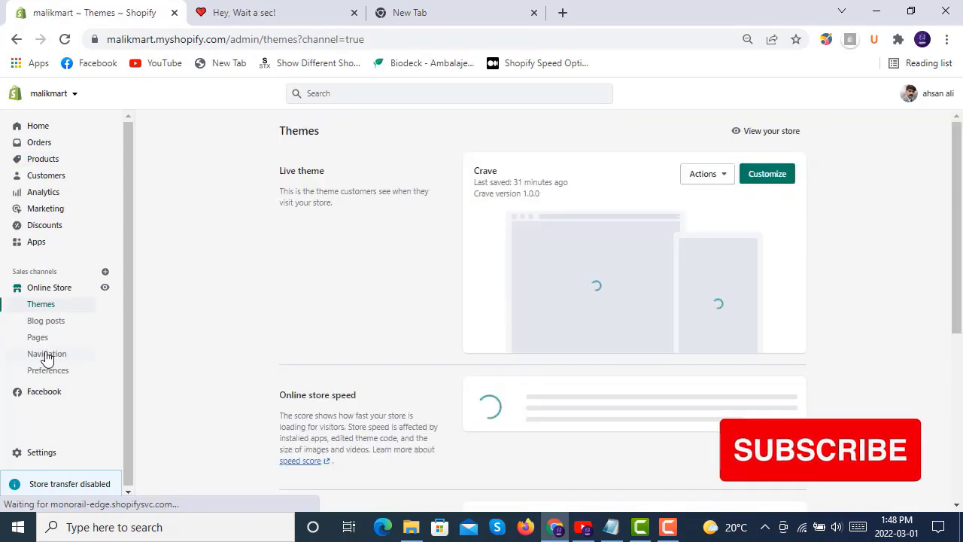
{"action": "left_click", "coordinate": [46, 355]}
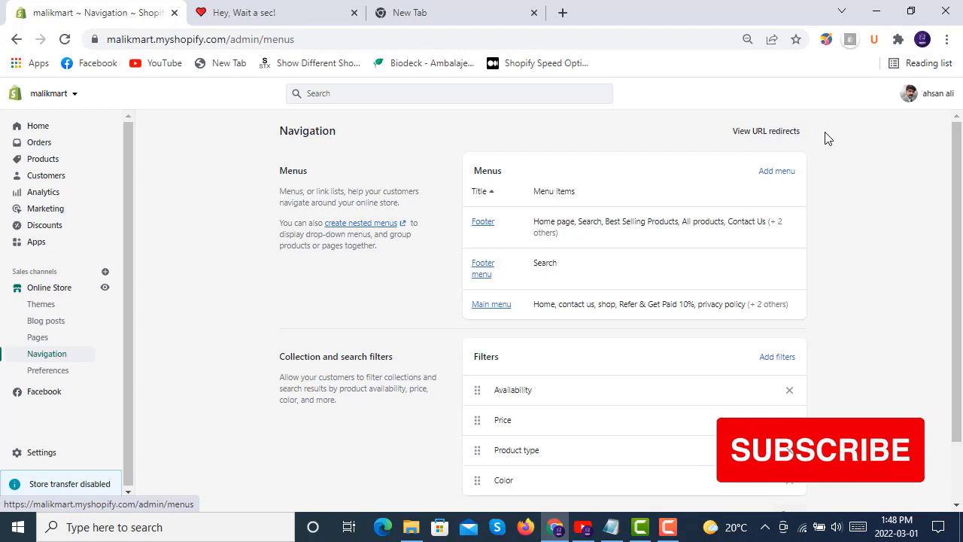
Open the URL redirects list and start an Import to reach the sample CSV template.
{"action": "left_click", "coordinate": [777, 134]}
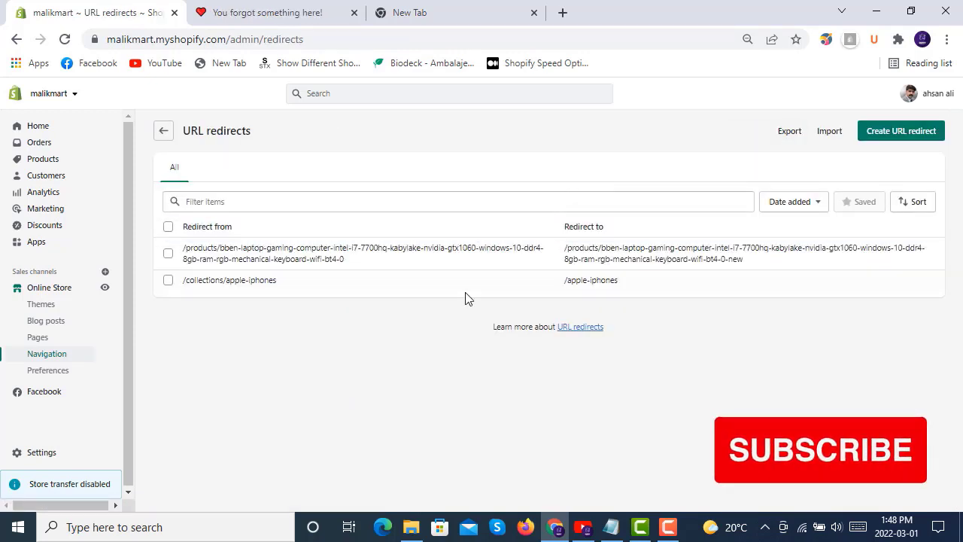
{"action": "left_click", "coordinate": [829, 133]}
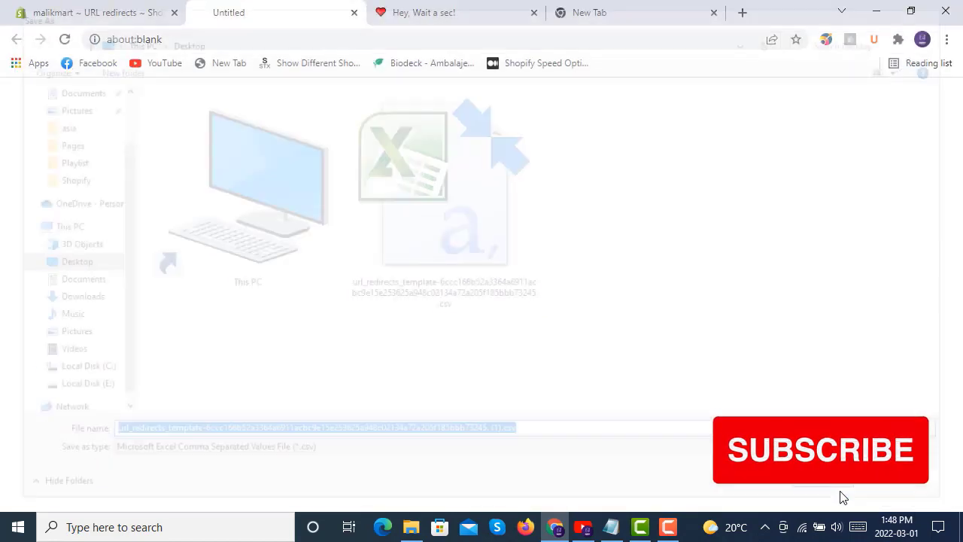
Open the sample CSV in Excel and widen columns A and C to read the Redirect from example.
{"action": "left_click", "coordinate": [103, 493]}
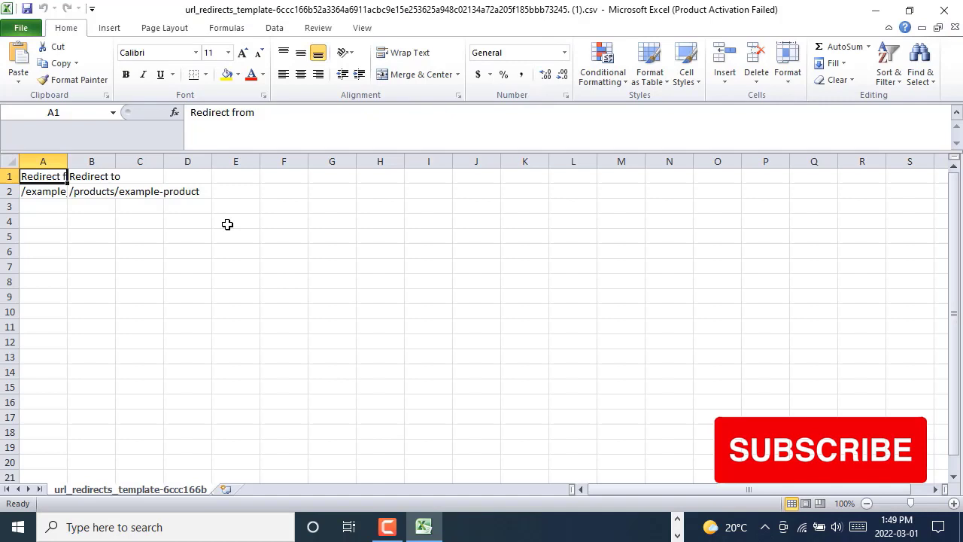
{"action": "left_click_drag", "start_coordinate": [68, 163], "coordinate": [333, 163]}
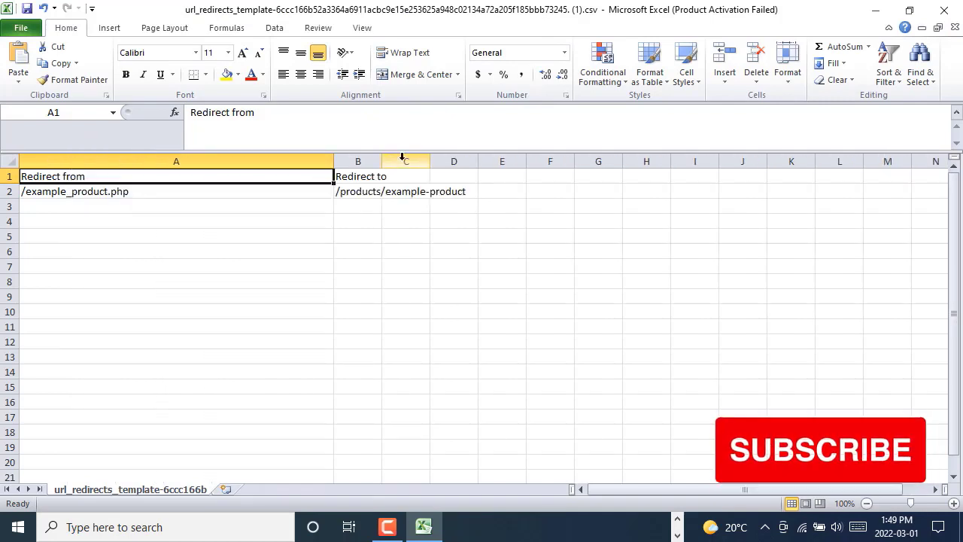
{"action": "left_click_drag", "start_coordinate": [430, 161], "coordinate": [741, 161]}
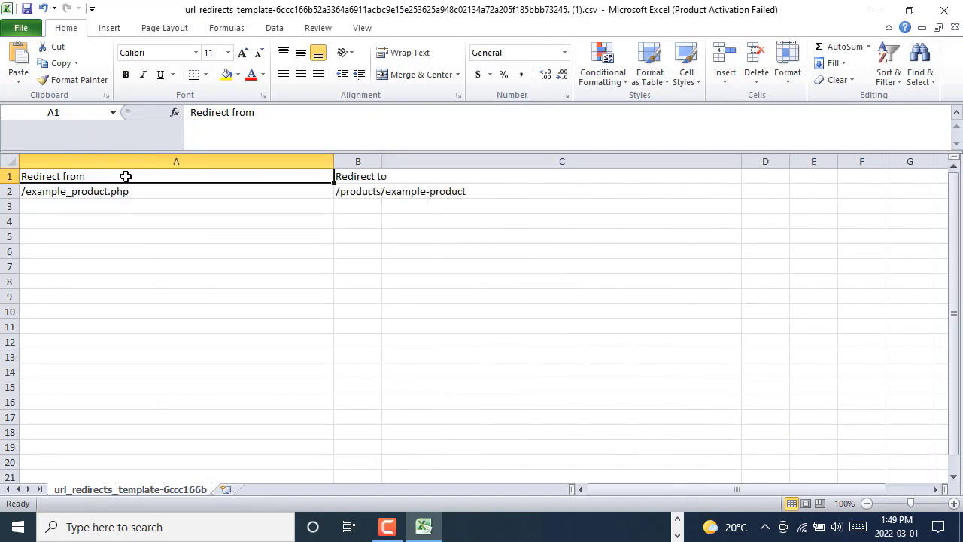
{"action": "left_click", "coordinate": [166, 197]}
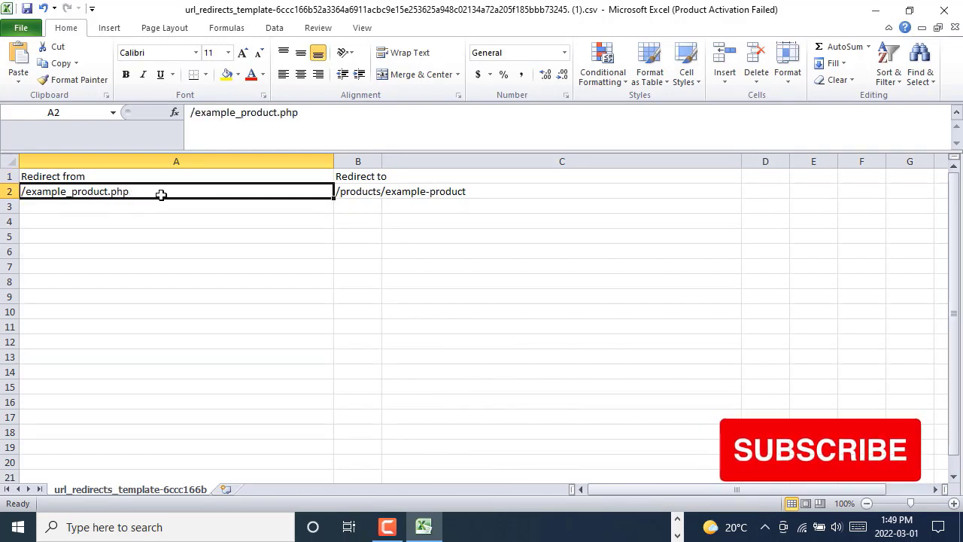
{"action": "left_click", "coordinate": [490, 189]}
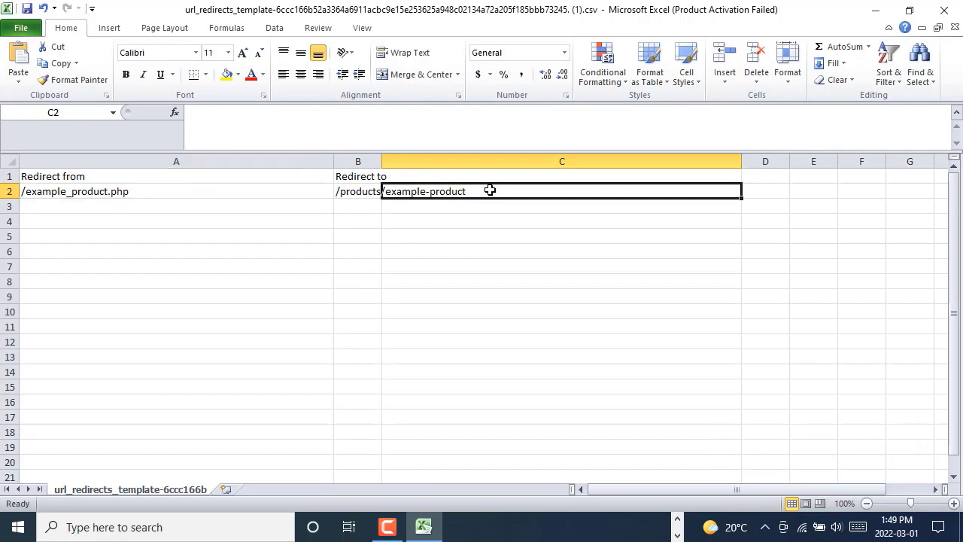
Widen column B to read the Redirect to example, then close the spreadsheet.
{"action": "left_click", "coordinate": [359, 179]}
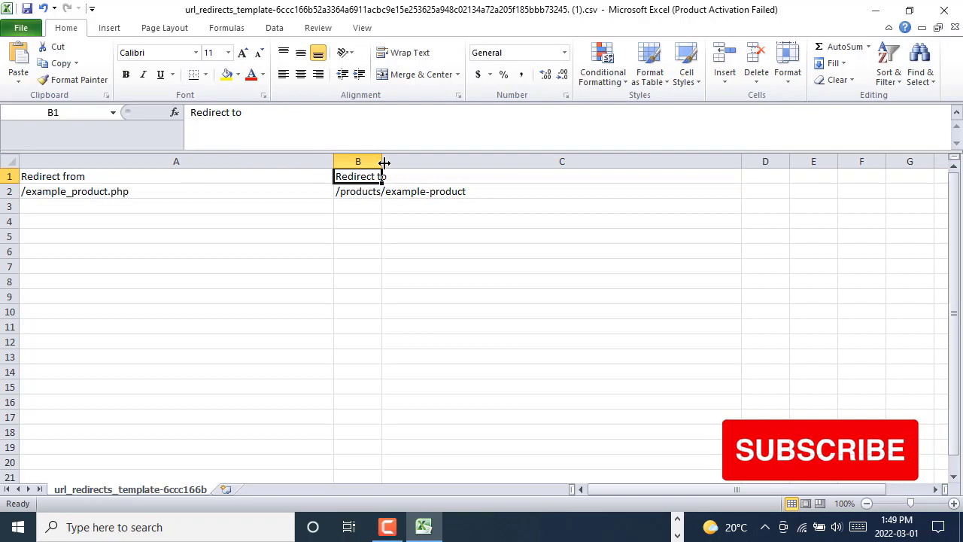
{"action": "left_click_drag", "start_coordinate": [383, 162], "coordinate": [537, 164]}
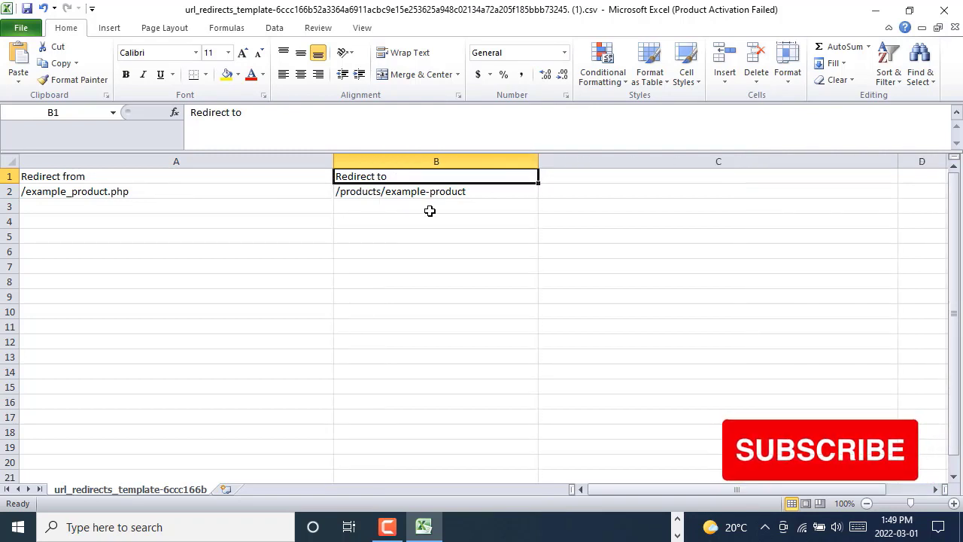
{"action": "left_click", "coordinate": [488, 191]}
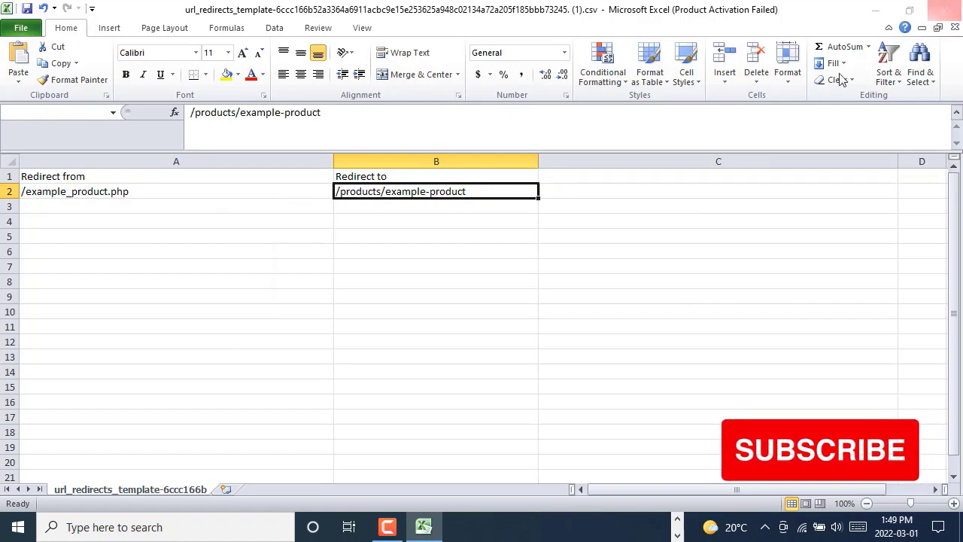
{"action": "left_click", "coordinate": [944, 10]}
Discard the template without saving, dismiss the Import URL redirects dialog, and open the Export options.
{"action": "left_click", "coordinate": [482, 290]}
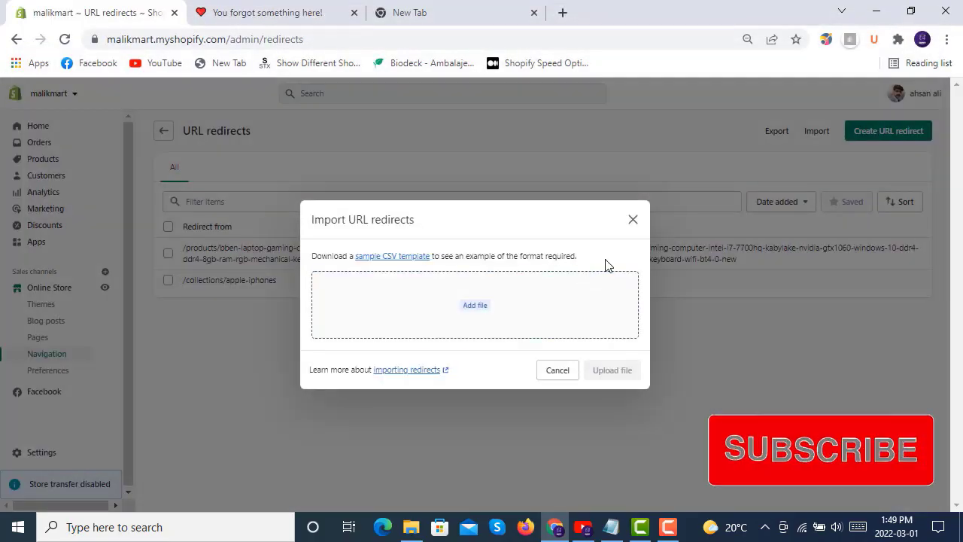
{"action": "left_click", "coordinate": [632, 219]}
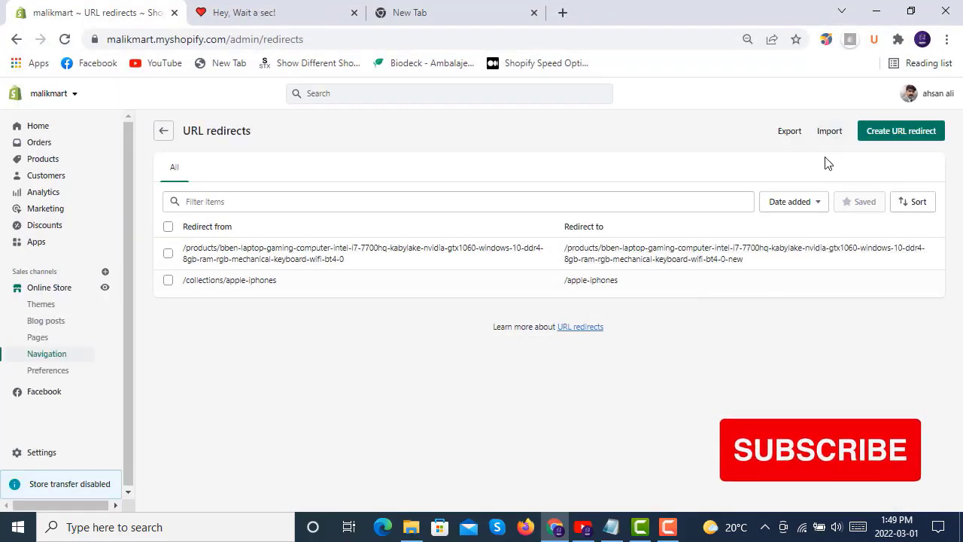
{"action": "left_click", "coordinate": [787, 132]}
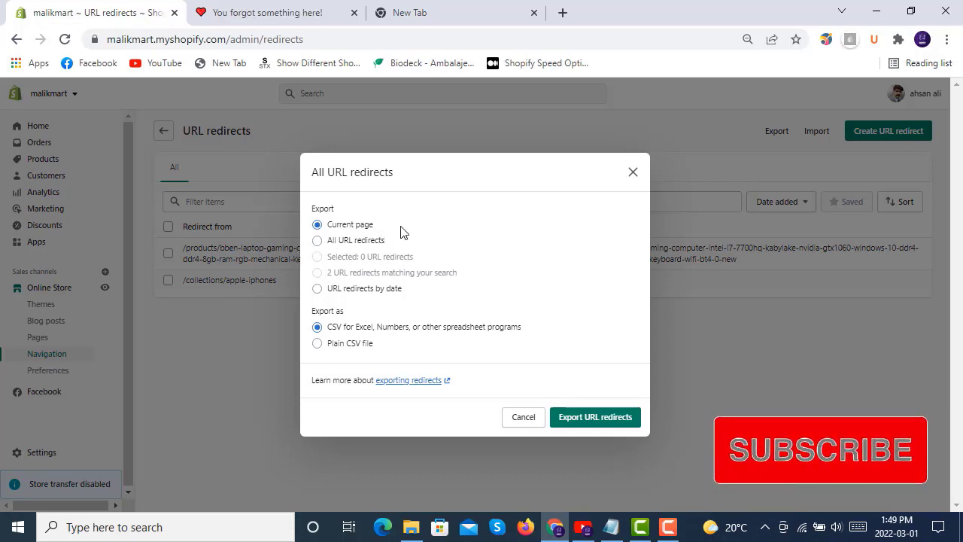
Select All URL redirects in the export dialog, then close it without exporting.
{"action": "left_click", "coordinate": [318, 240]}
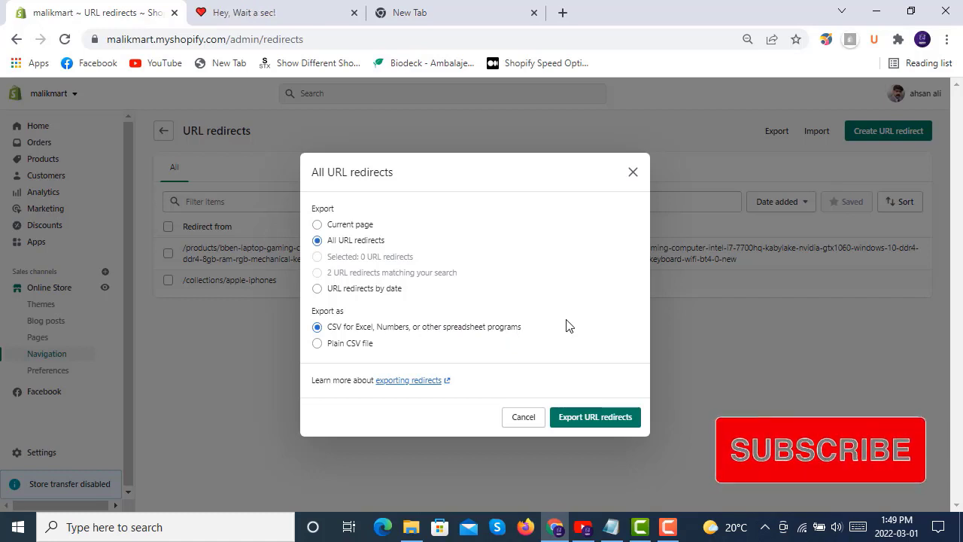
{"action": "left_click", "coordinate": [633, 172]}
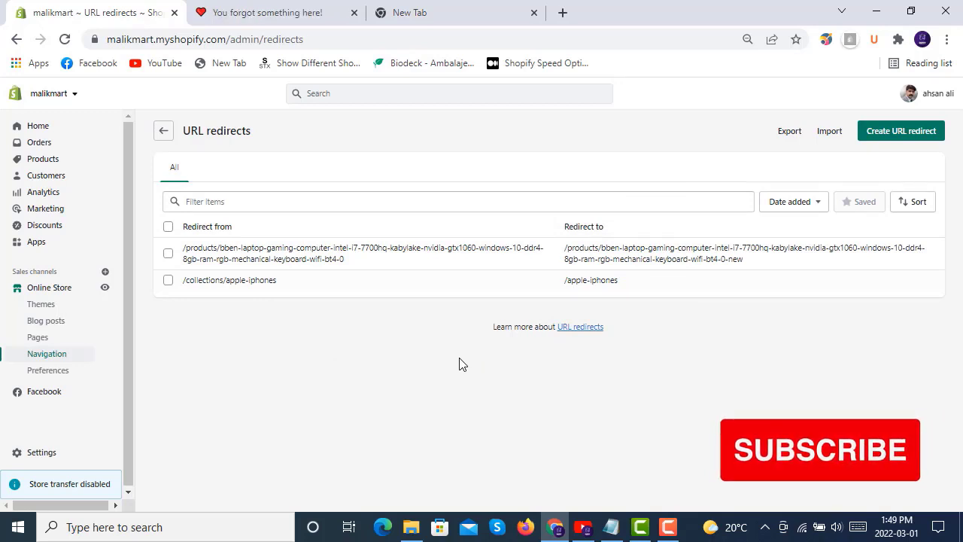
Go back from the URL redirects list to the Online Store Navigation page.
{"action": "left_click", "coordinate": [164, 132]}
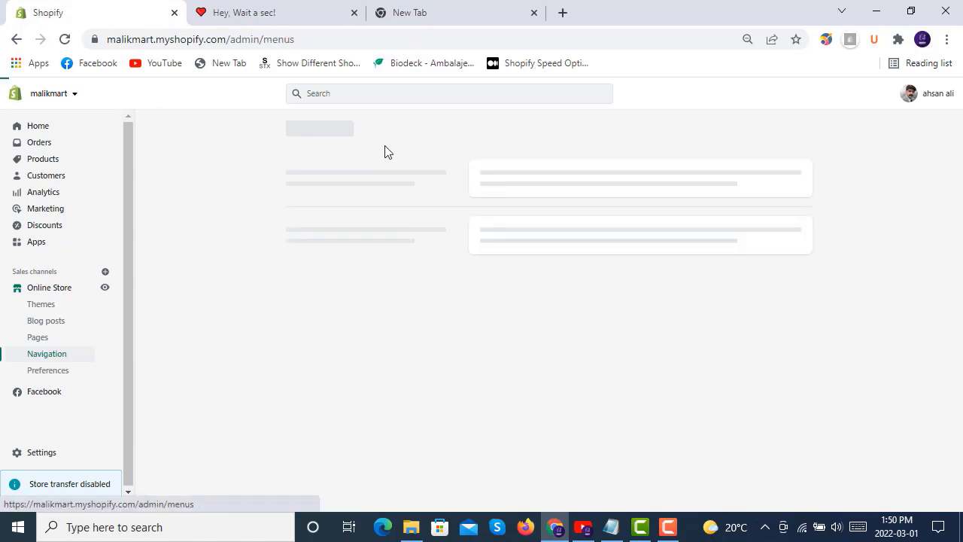